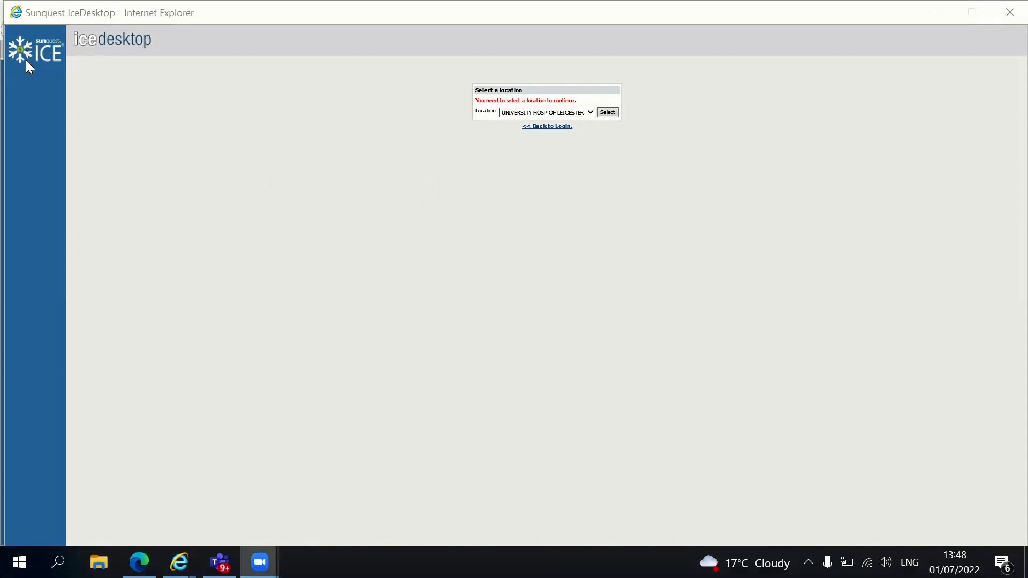
# Confirm the hospital location and search for patients named 'test'
pyautogui.click(608, 113)
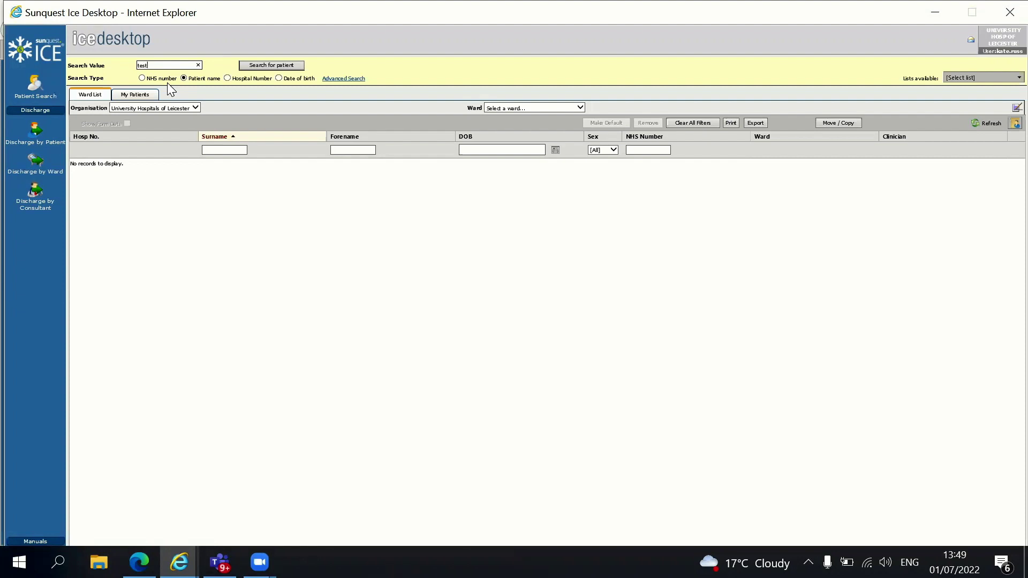
pyautogui.click(273, 67)
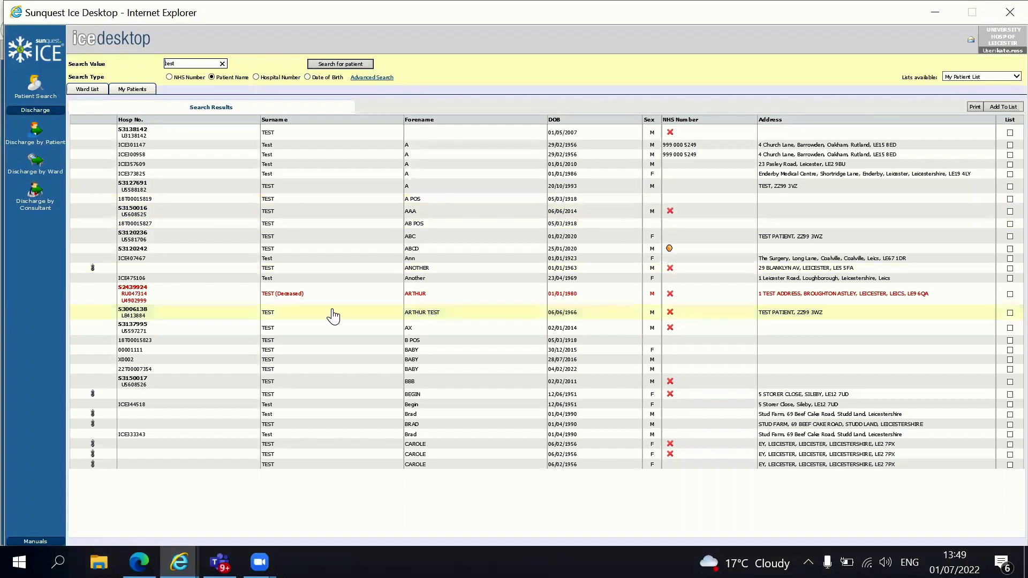
# Open the chosen test patient's record, zoom out twice, and start a new request from Requesting
pyautogui.click(144, 316)
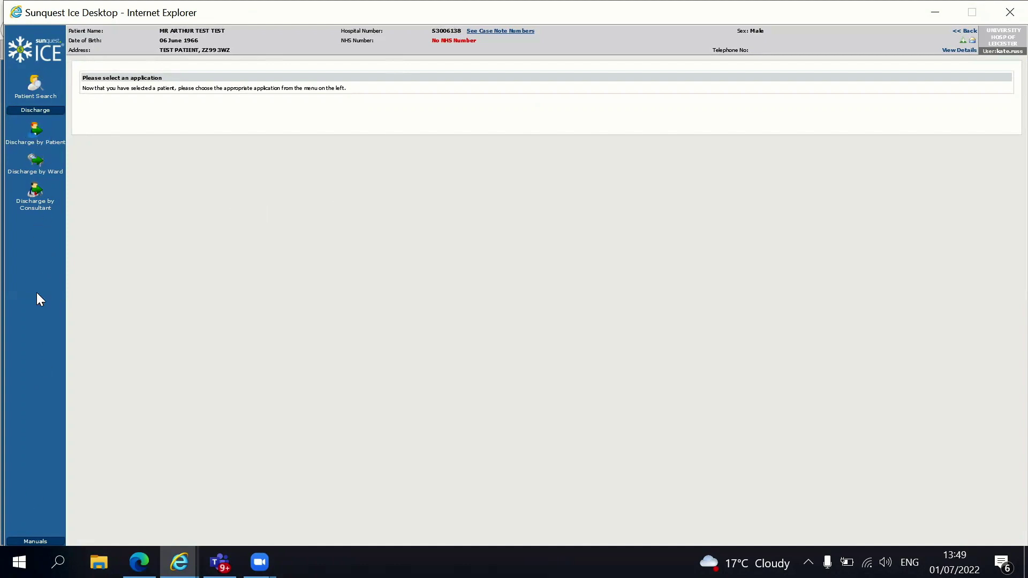
pyautogui.hotkey('ctrl', '-')
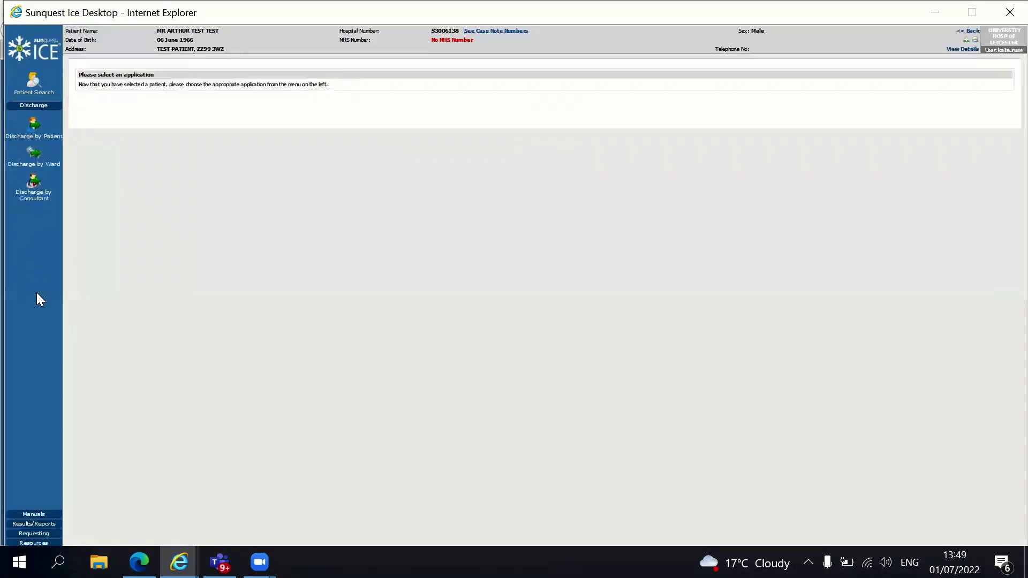
pyautogui.hotkey('ctrl', '-')
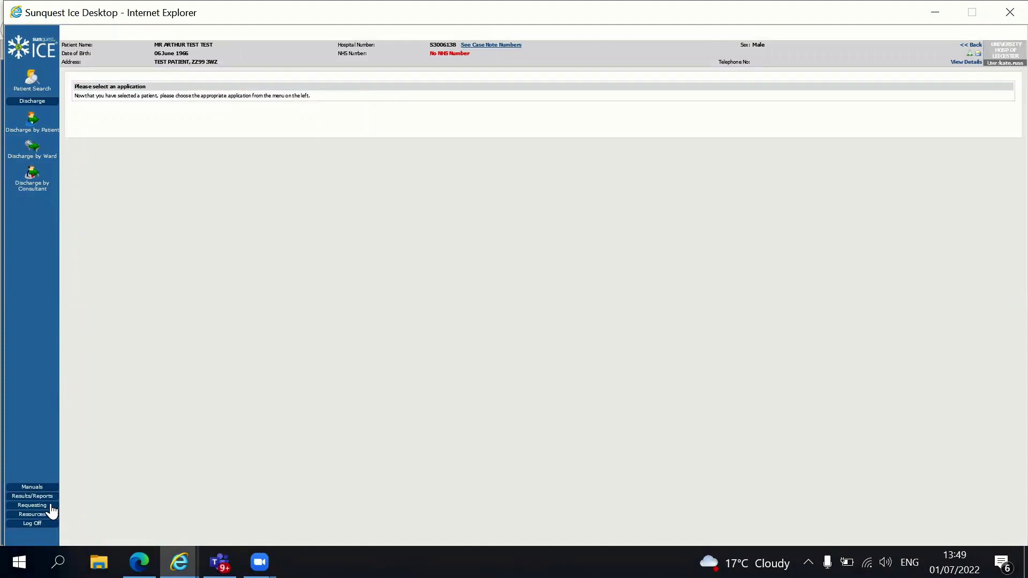
pyautogui.click(33, 504)
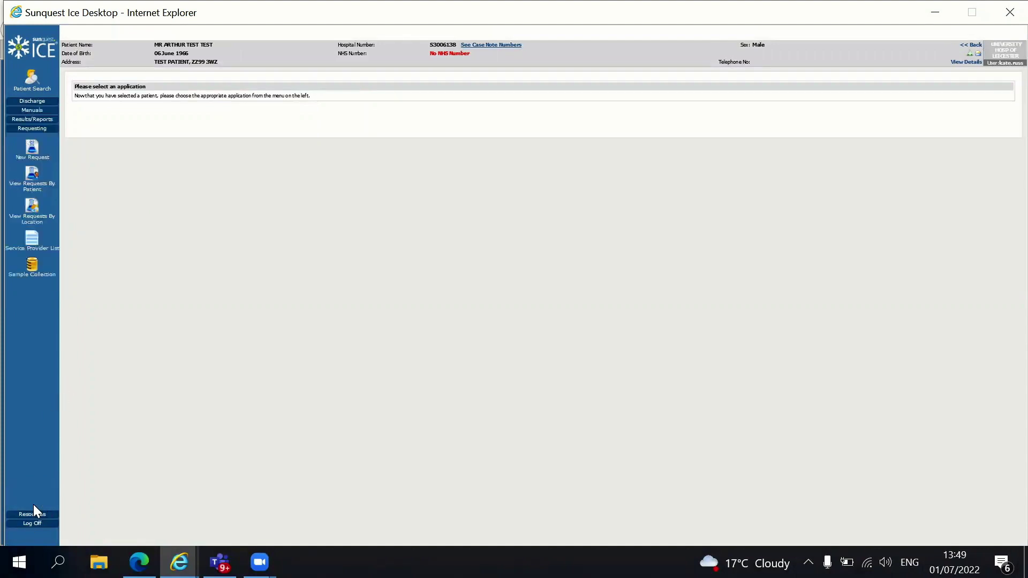
pyautogui.click(31, 155)
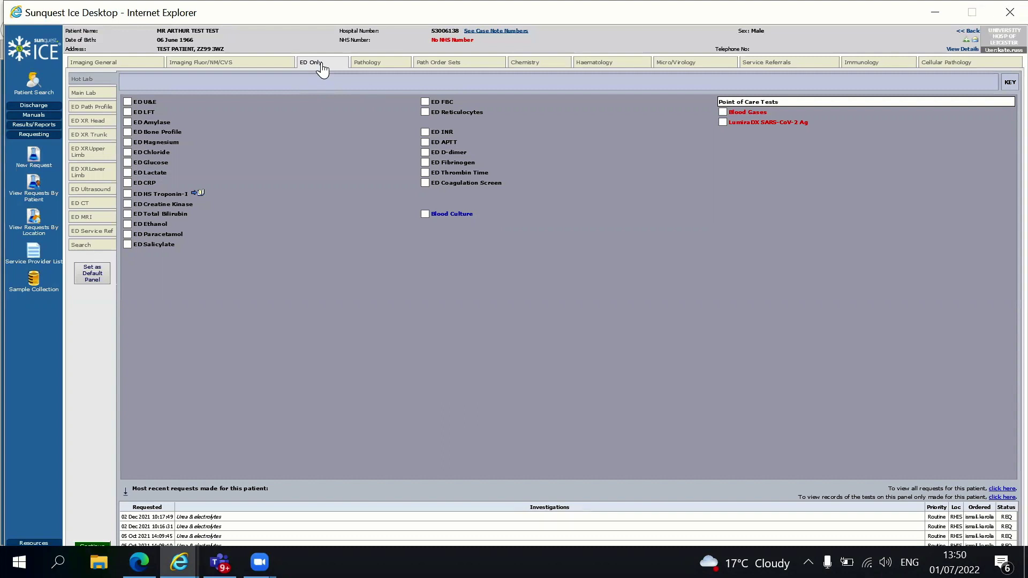
# Tick all Abdominal Pain (ED) order-set tests, answering No to anticoagulants and acknowledging the coagulation warning
pyautogui.click(460, 65)
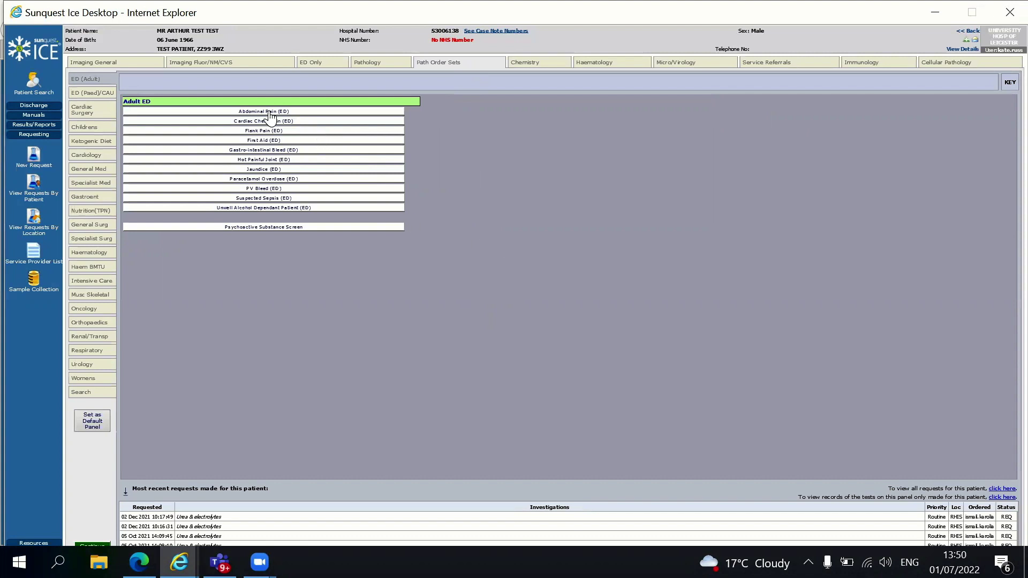
pyautogui.click(297, 113)
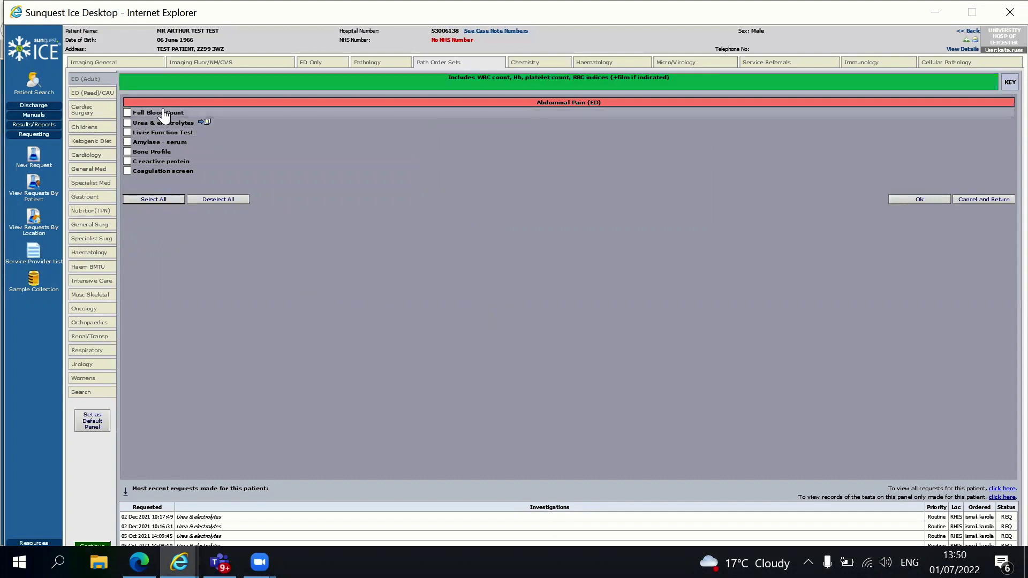
pyautogui.click(159, 199)
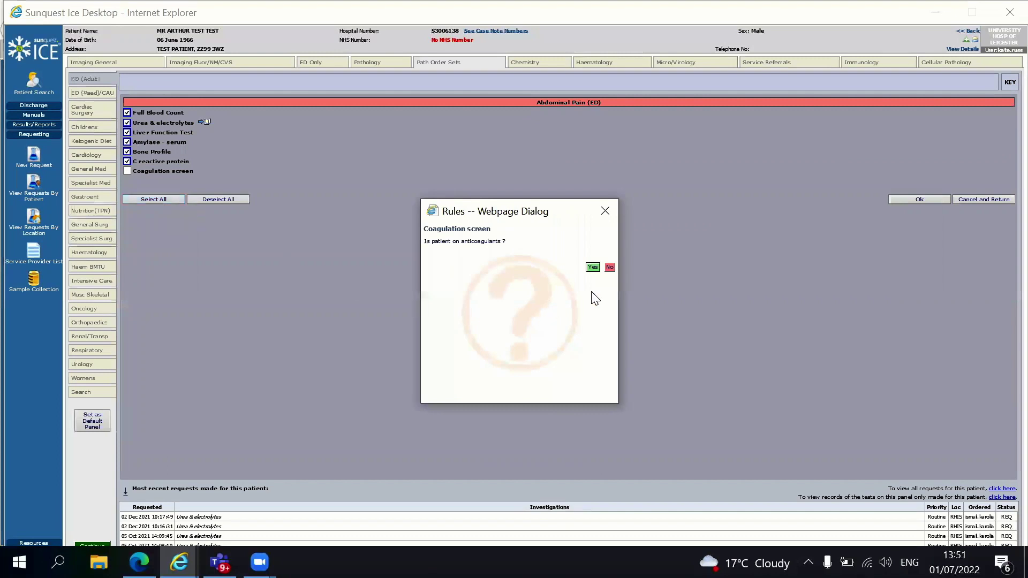
pyautogui.click(610, 267)
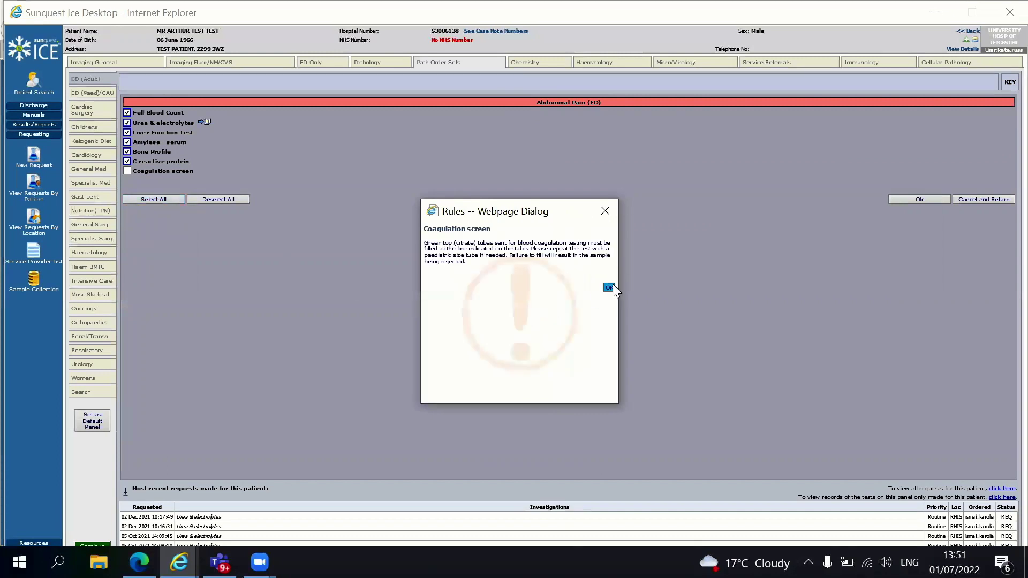
pyautogui.click(612, 284)
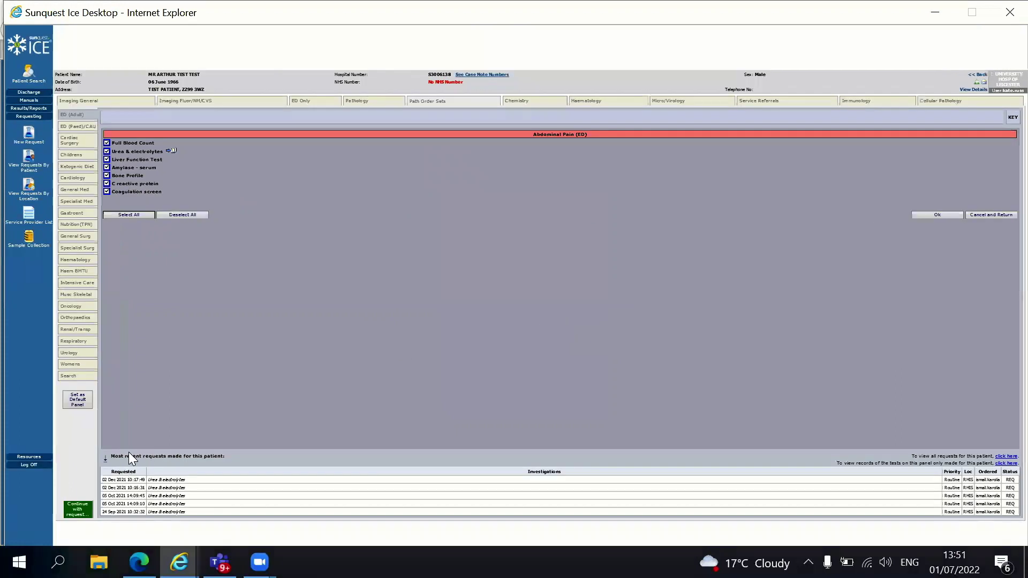
# Continue to the request details and set the location to LRI Emergency Dept
pyautogui.click(79, 514)
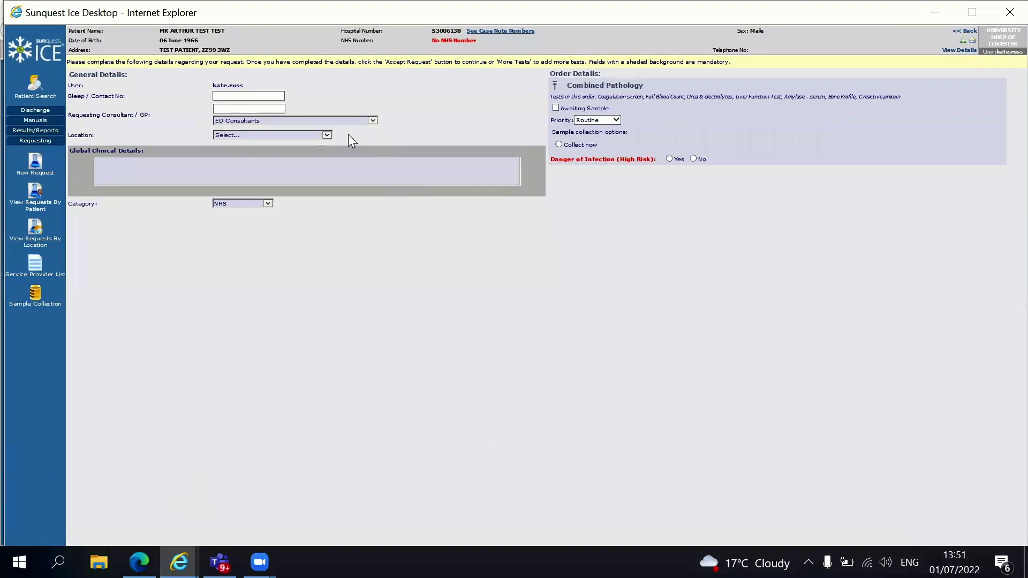
pyautogui.click(327, 135)
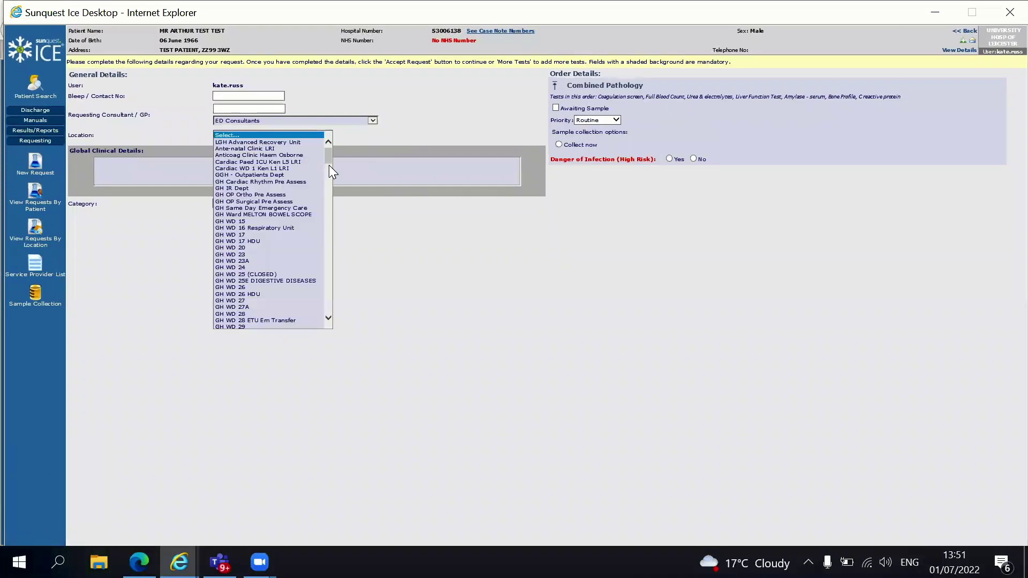
pyautogui.moveTo(328, 163); pyautogui.dragTo(322, 239)
pyautogui.click(282, 232)
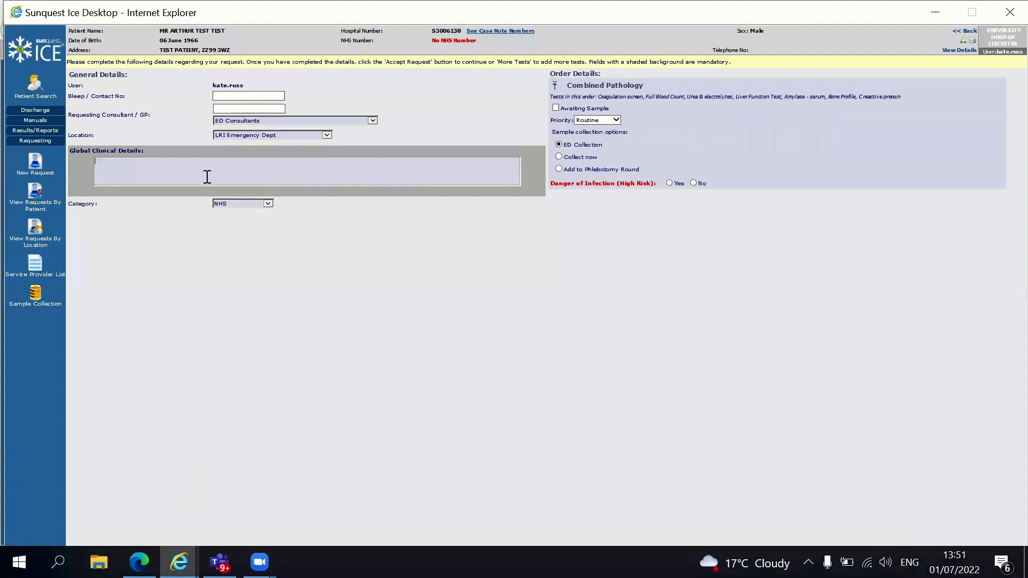
# Enter clinical details 'UQ abdominal. pain. Fever. ? acute cholecystit', mark no infection danger, and submit
pyautogui.click(238, 165)
pyautogui.write('UQ abdominal. pain. Fever. ? acute cholecystitis')
pyautogui.click(694, 184)
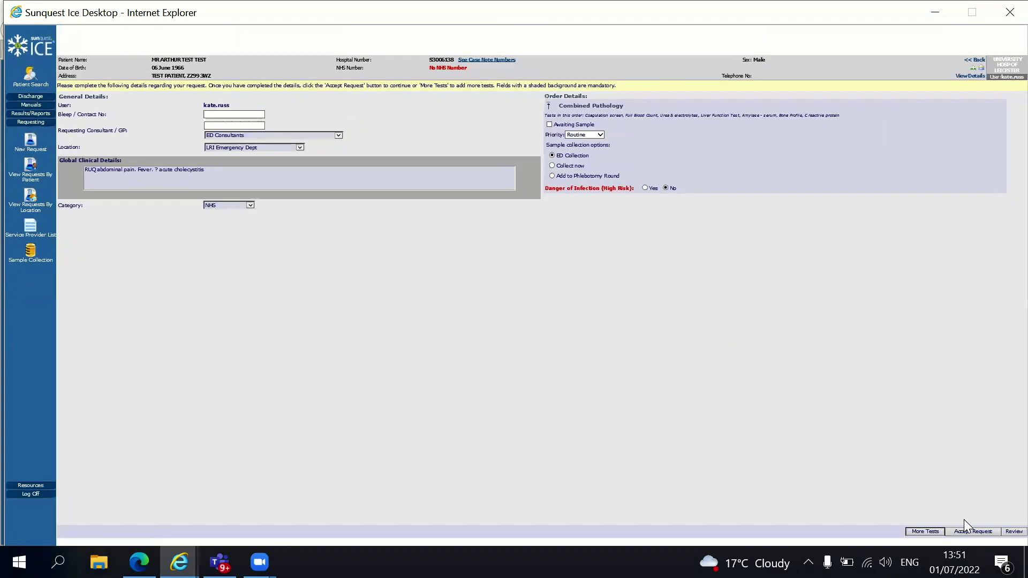
pyautogui.click(986, 531)
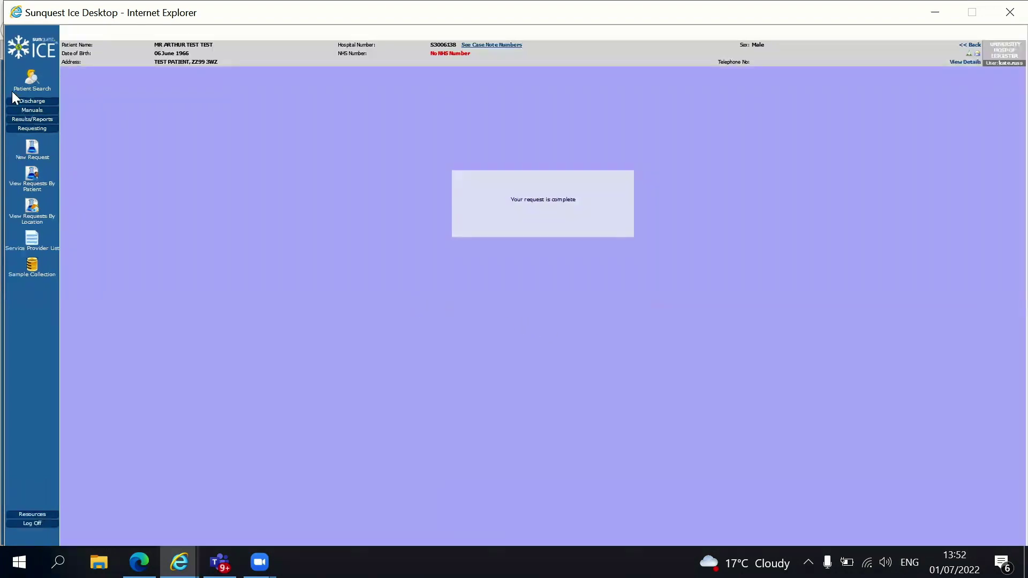
# Start another new request once the pathology request is complete
pyautogui.click(32, 155)
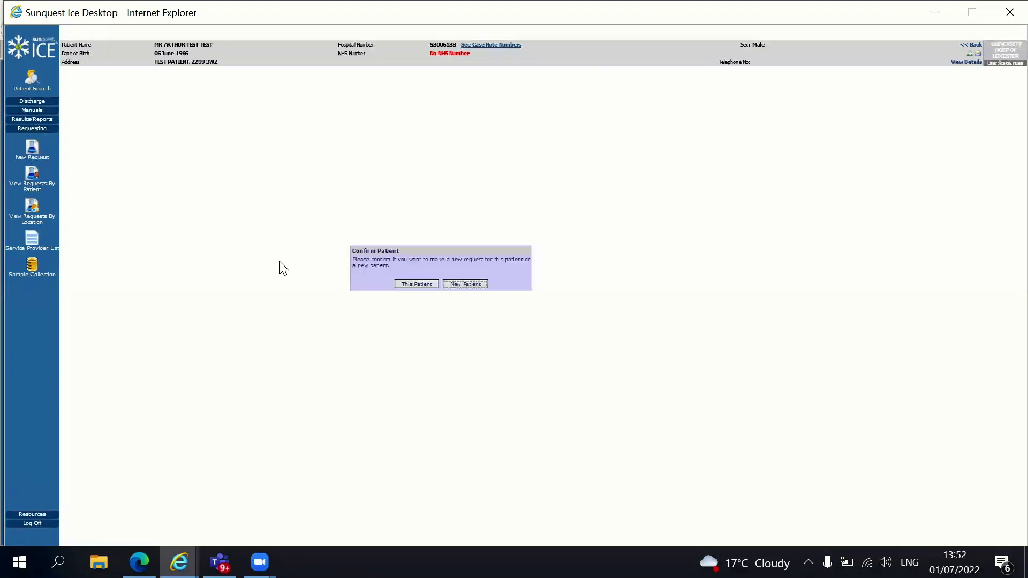
# Confirm the new request is for this patient and bring up the ED CT scan options
pyautogui.click(430, 284)
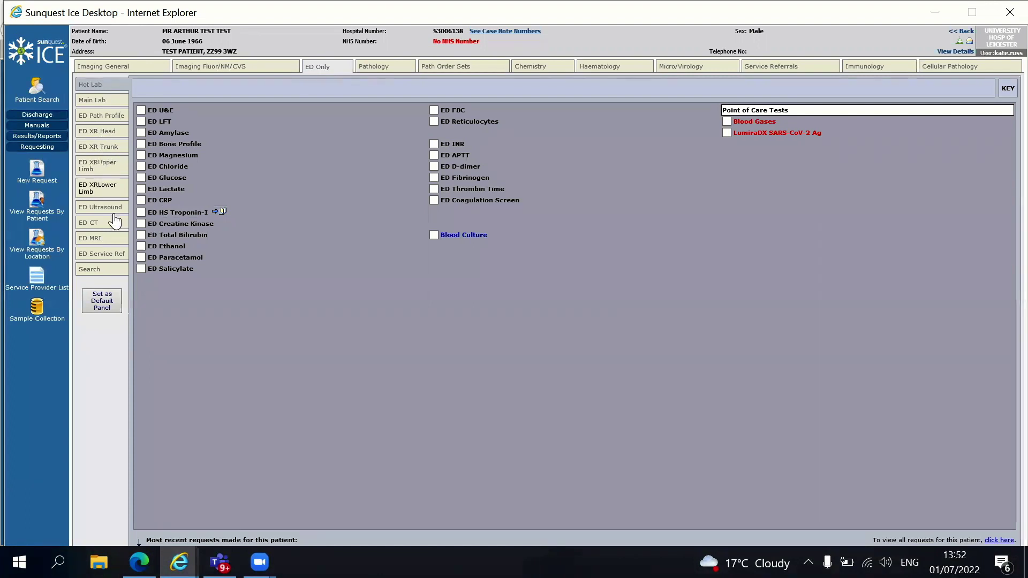
pyautogui.click(90, 224)
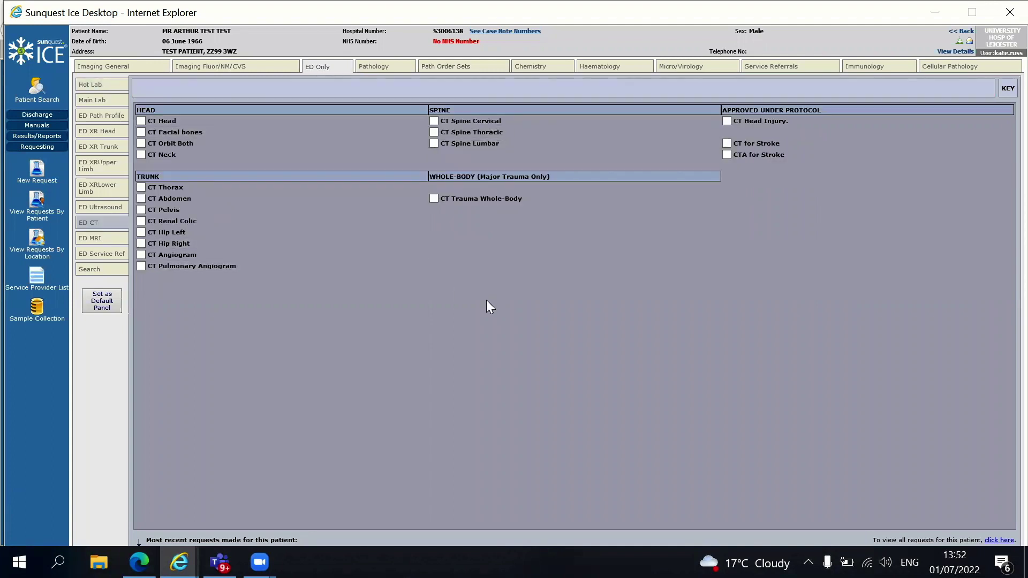
pyautogui.scroll(1, 486, 300)
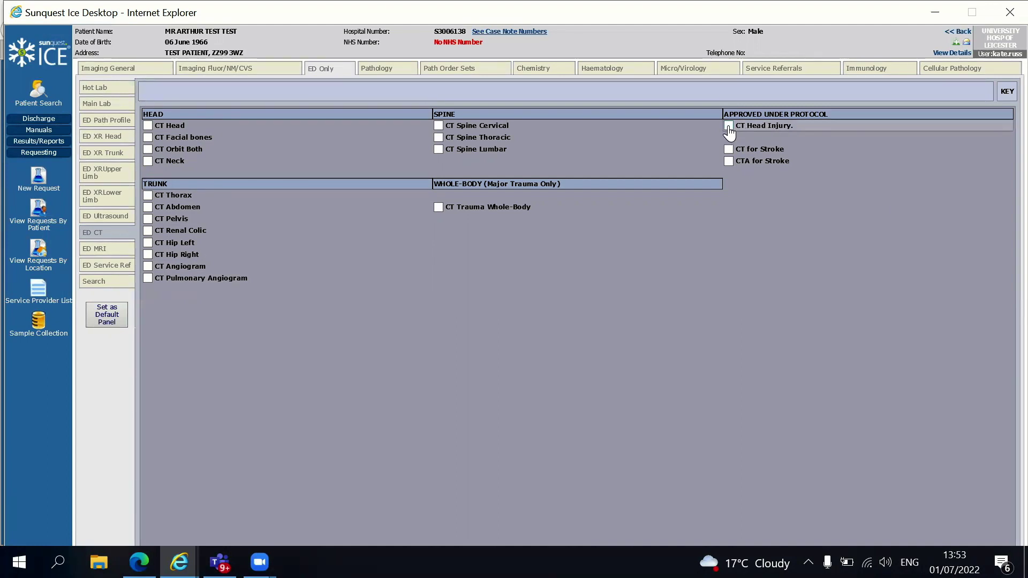
# Request CT Head Injury with the anticoagulant criterion, 'apixaban' details, Majors return and no cognitive impairment
pyautogui.click(728, 126)
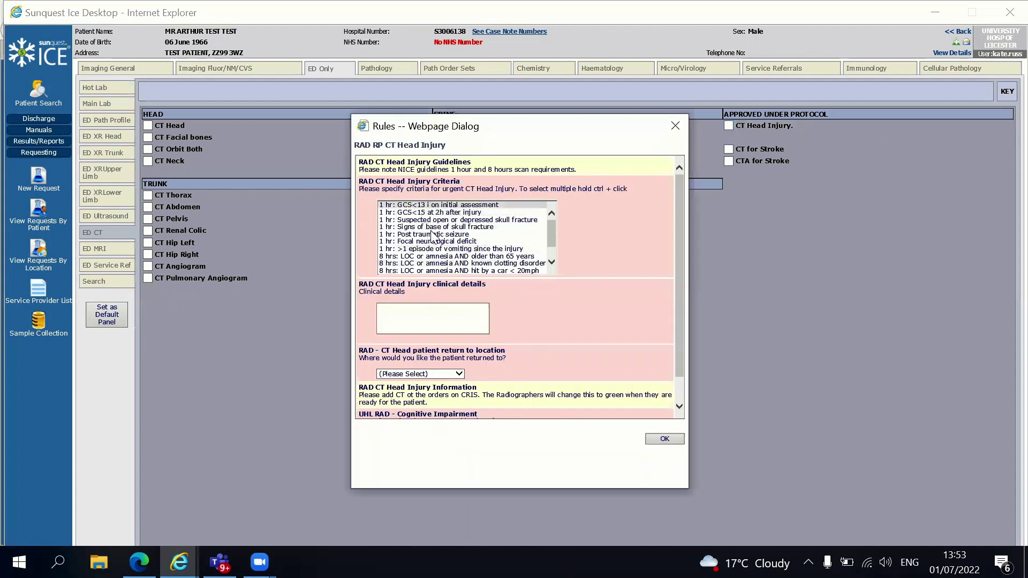
pyautogui.scroll(-1, 555, 246)
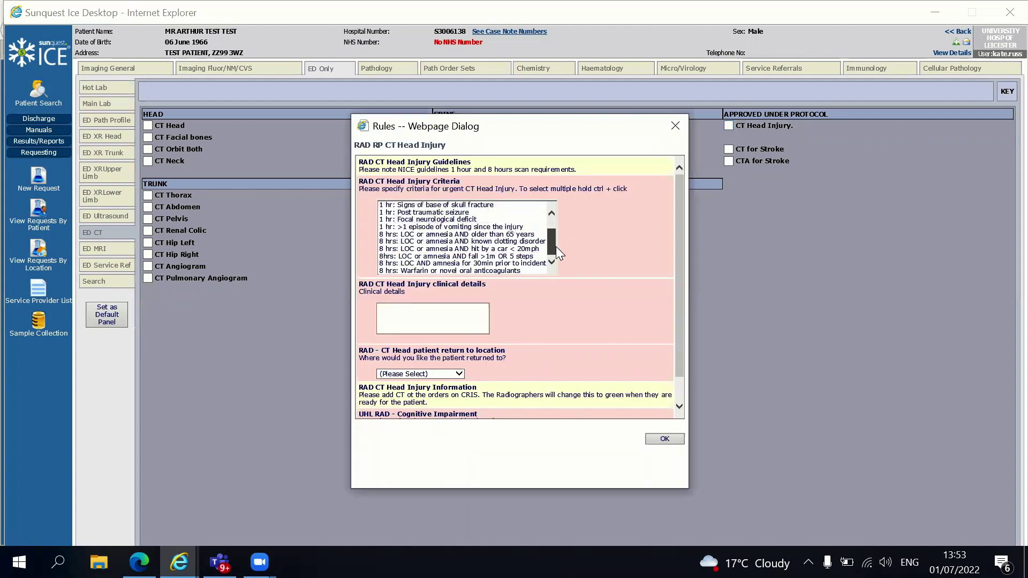
pyautogui.click(486, 270)
pyautogui.click(436, 316)
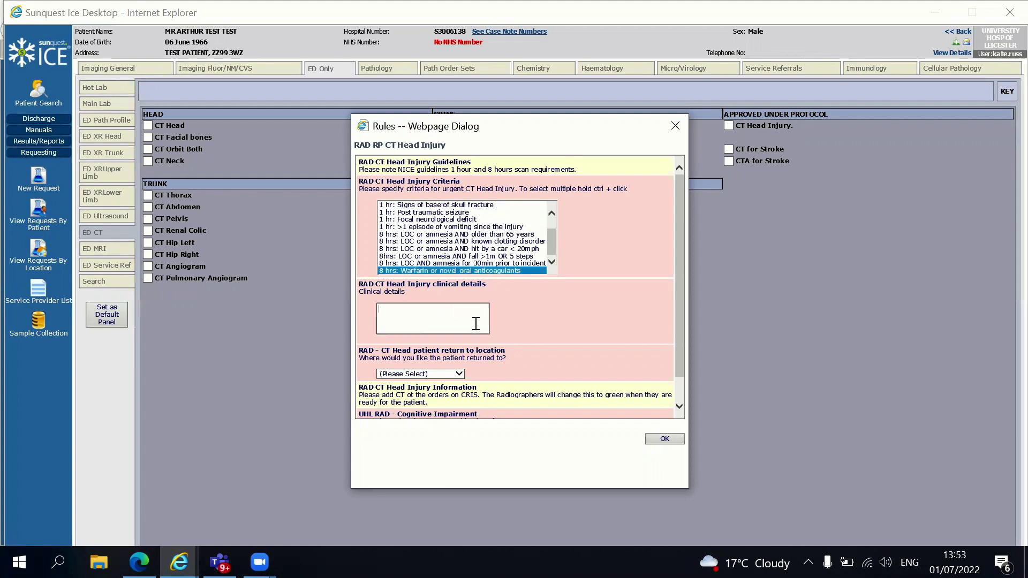
pyautogui.write('apixaban')
pyautogui.click(458, 374)
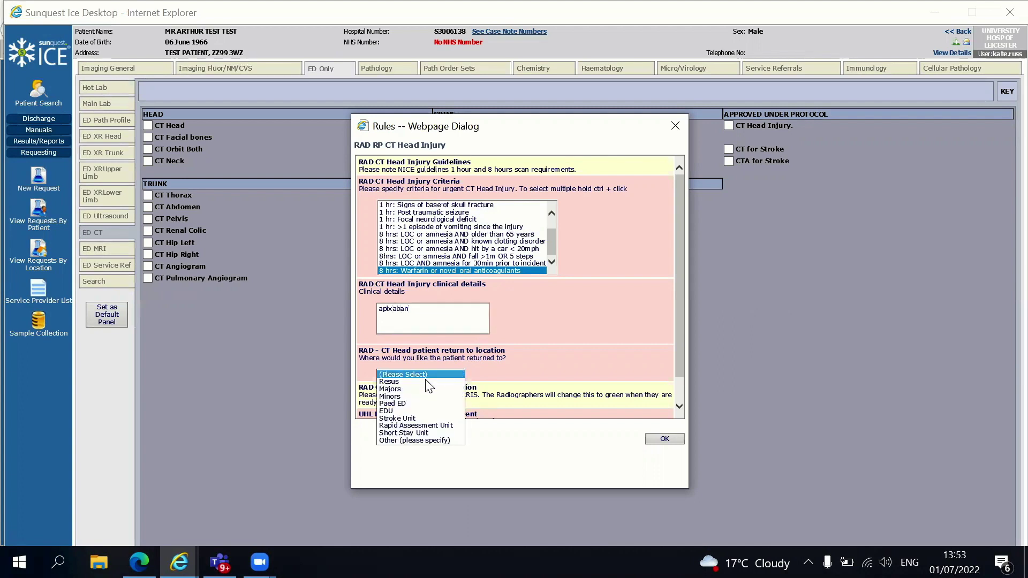
pyautogui.click(425, 389)
pyautogui.scroll(-1, 680, 301)
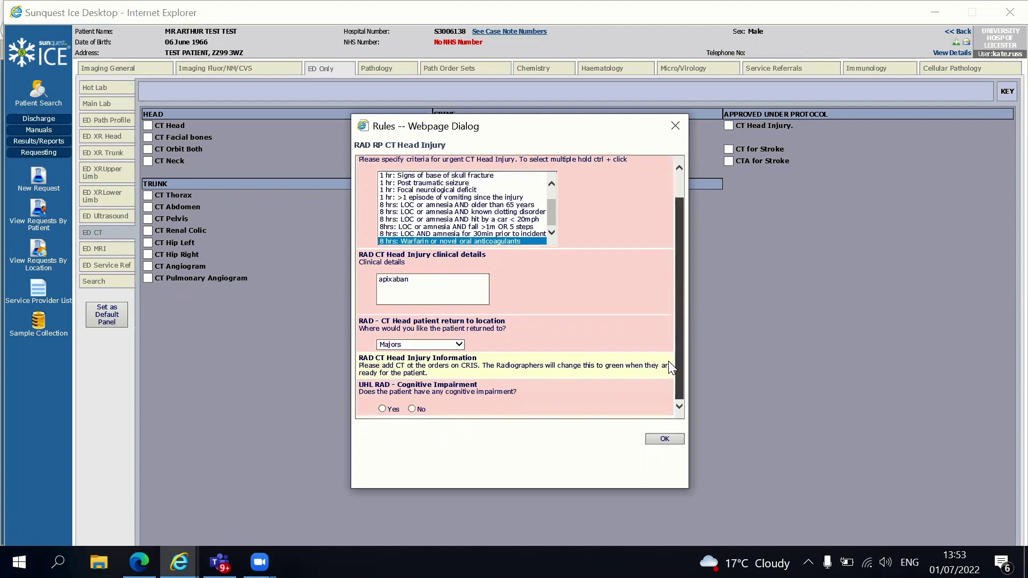
pyautogui.click(412, 409)
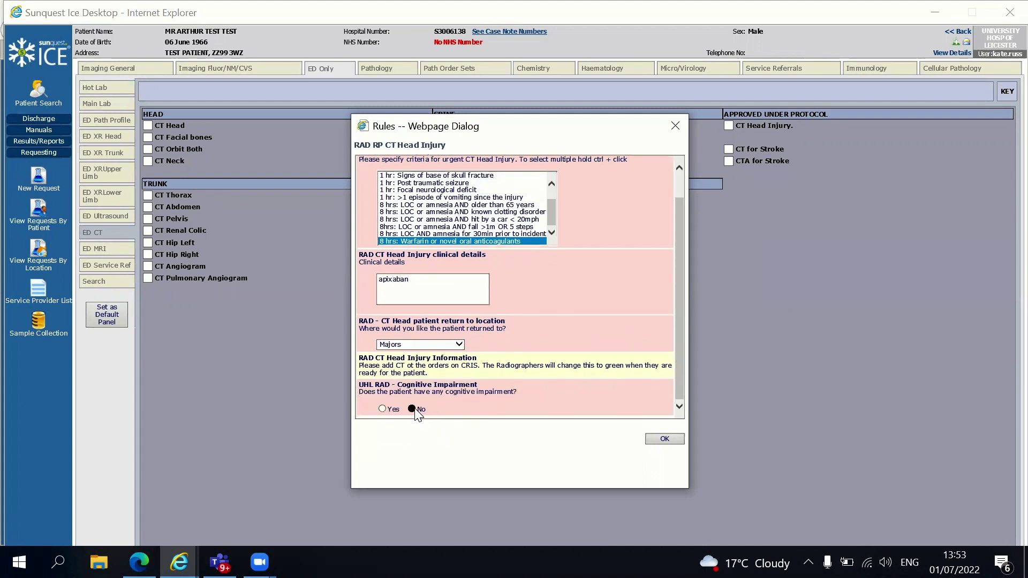
pyautogui.click(665, 439)
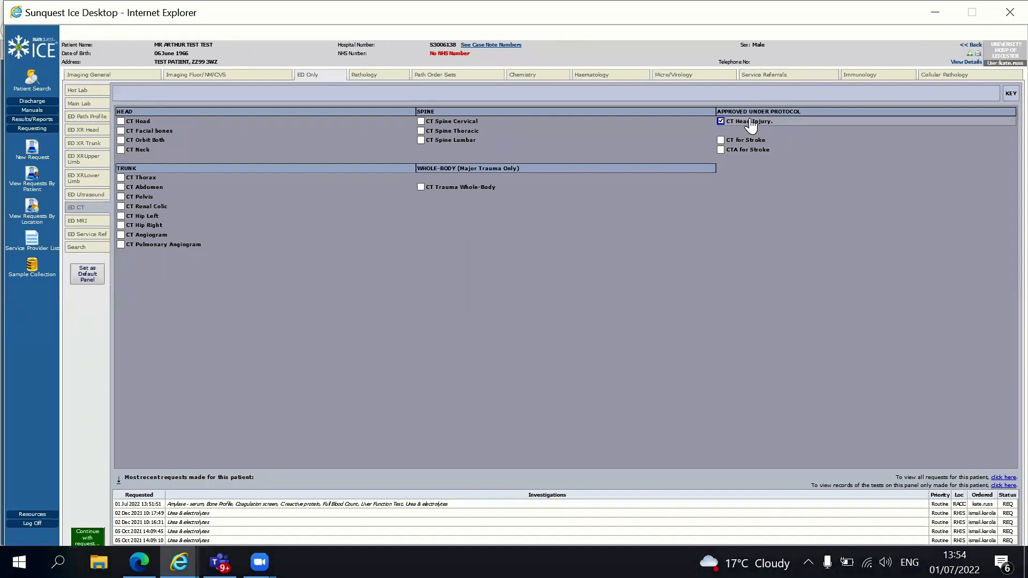
# Move from the ED CT panel to the ED XR Trunk, then Upper Limb X-ray options
pyautogui.moveTo(755, 142)
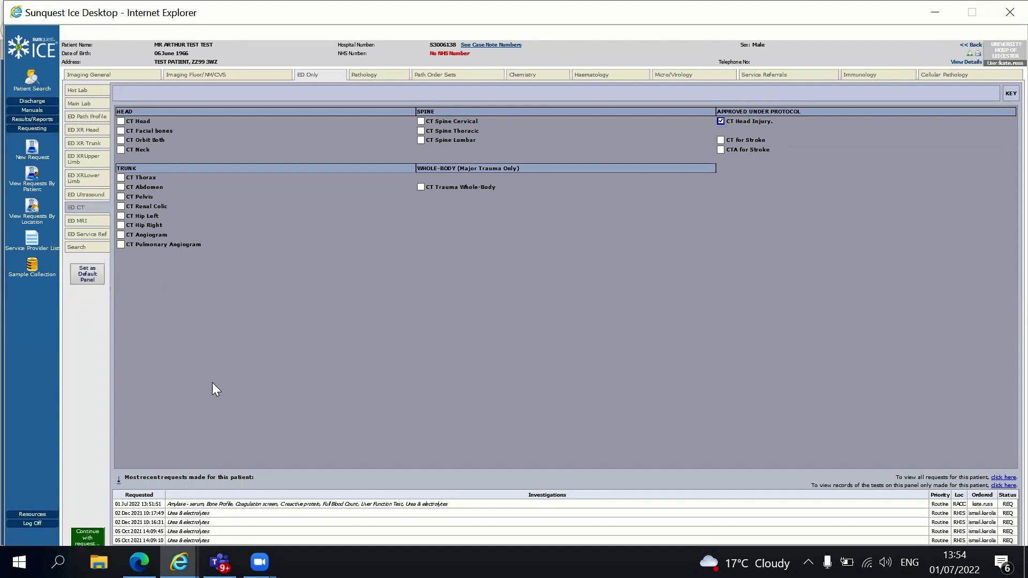
pyautogui.click(86, 143)
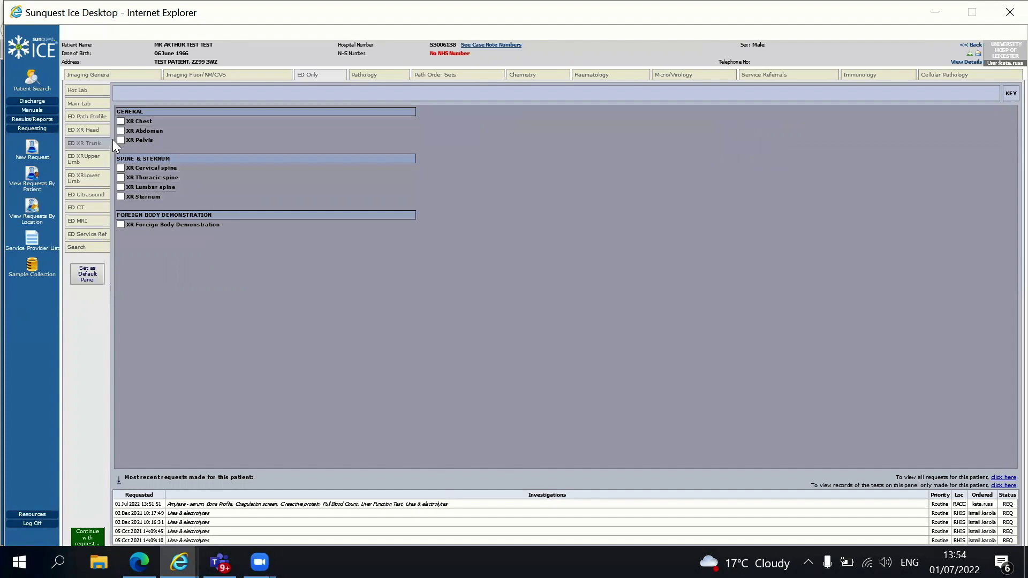
pyautogui.click(91, 161)
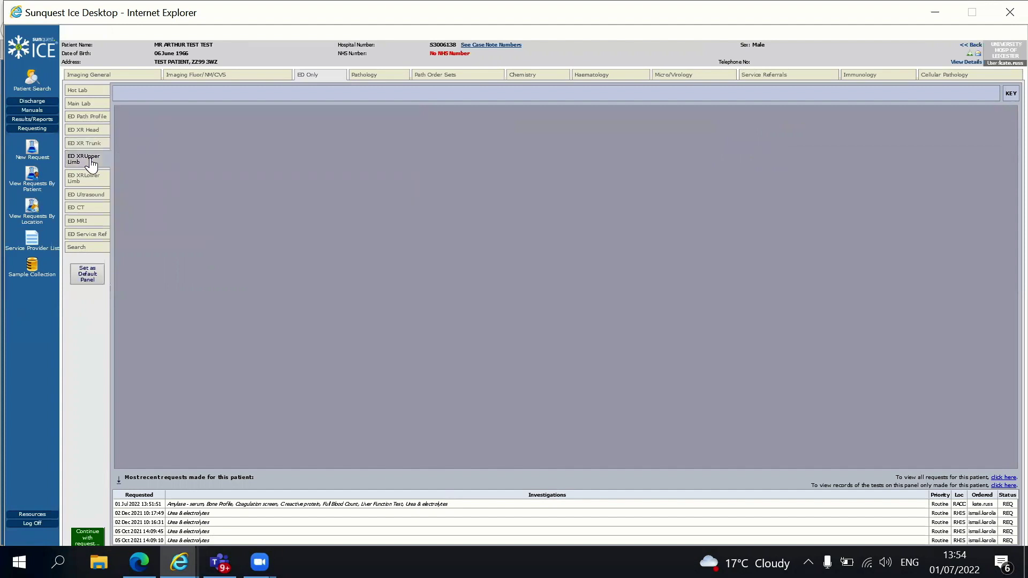
# Add XR Hip Left from ED XR Lower Limb with Majors as return location, then continue
pyautogui.click(88, 179)
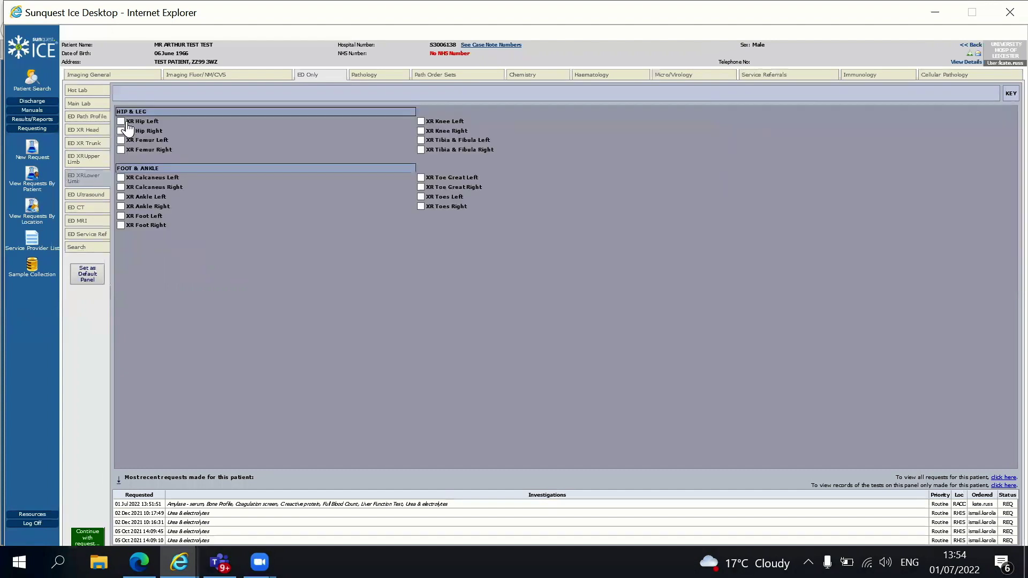
pyautogui.click(122, 121)
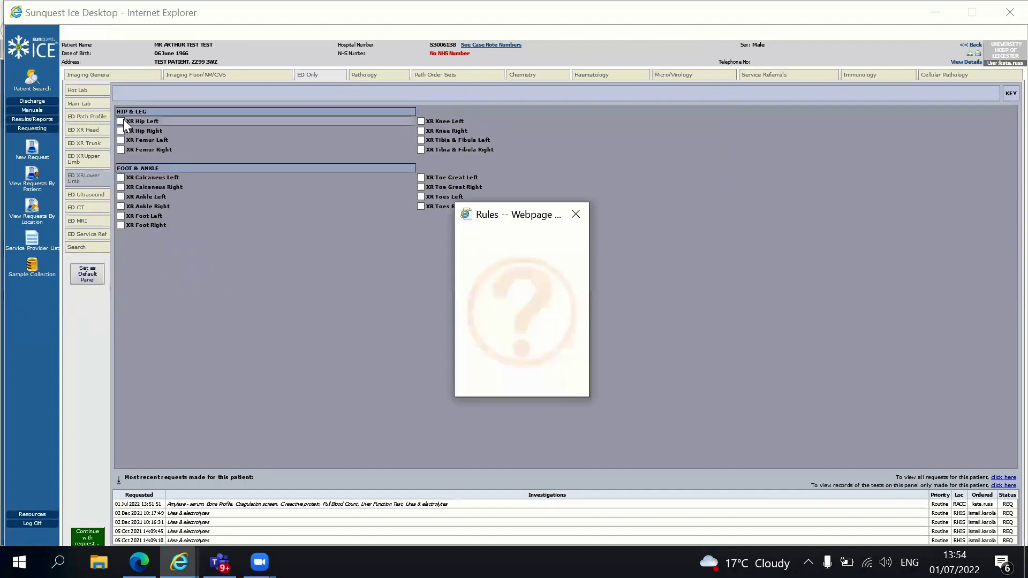
pyautogui.click(477, 211)
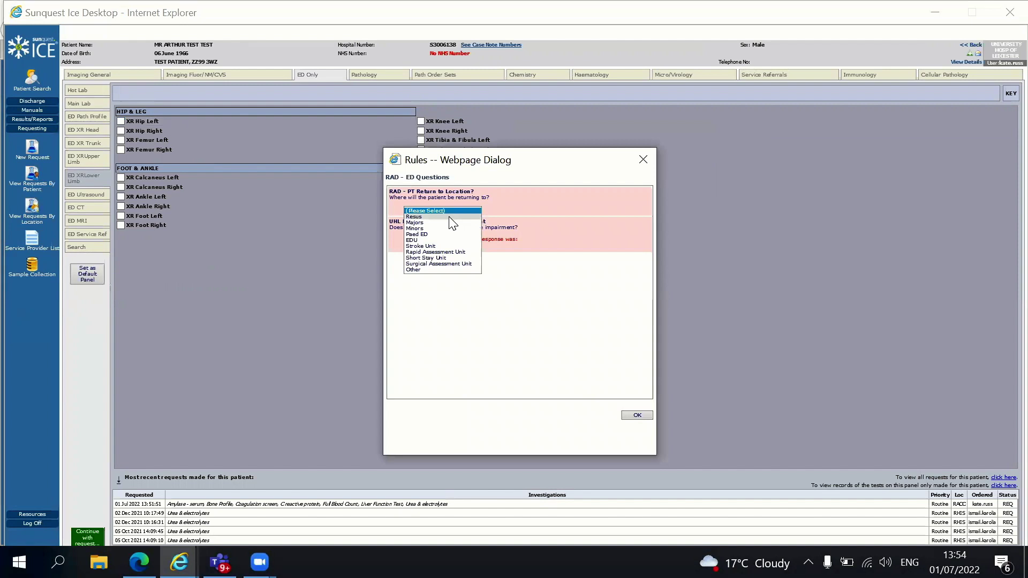
pyautogui.click(441, 229)
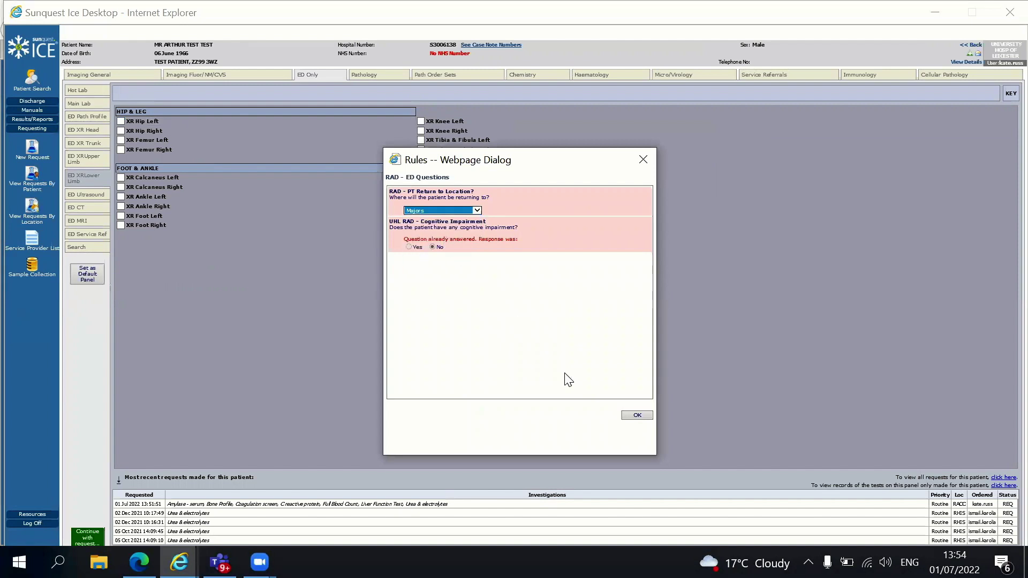
pyautogui.click(637, 415)
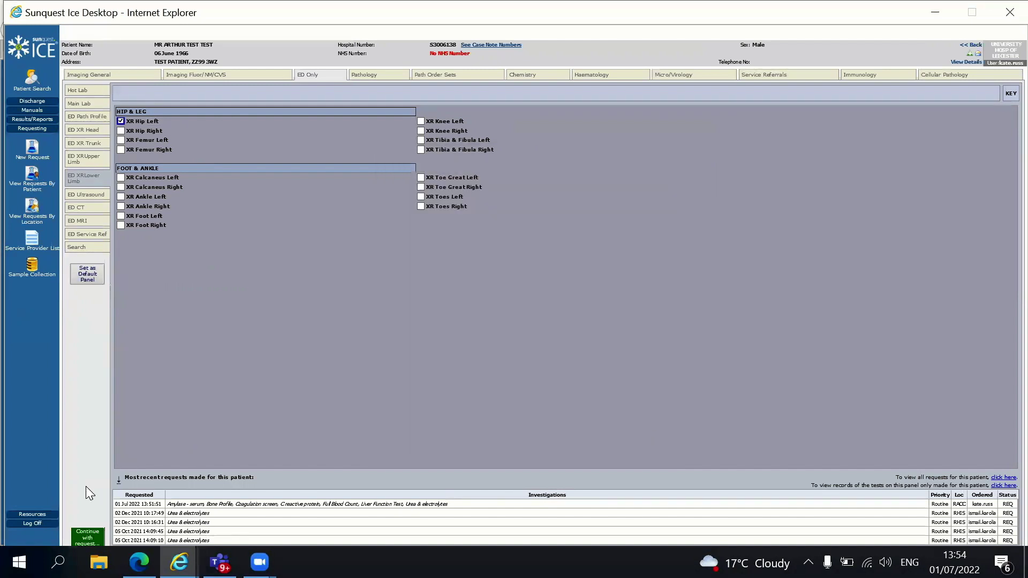
pyautogui.click(83, 538)
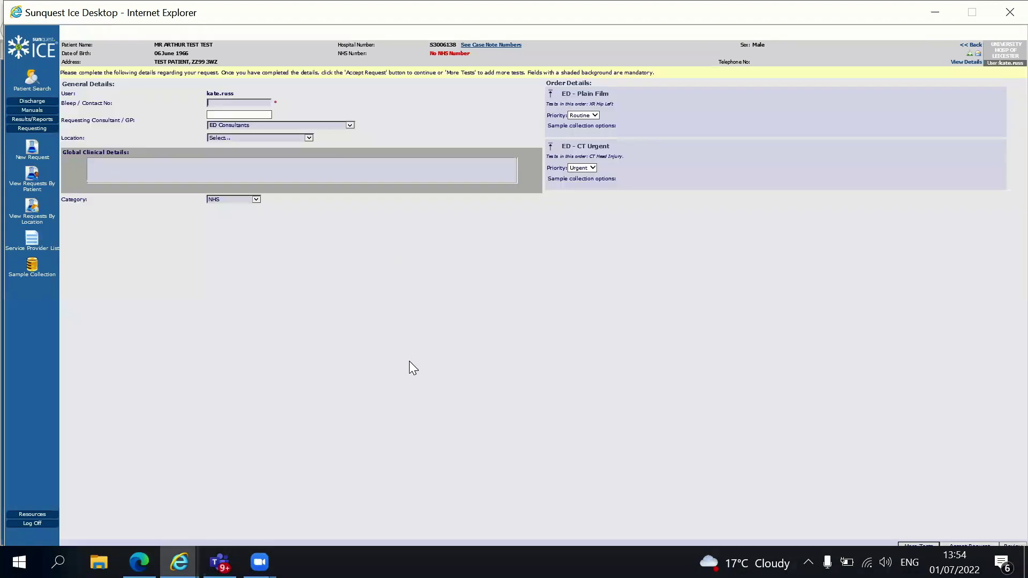
# Enlarge the form and type 'Fall. shortened and externally rotated hip.' as global clinical details
pyautogui.hotkey('ctrl', '+')
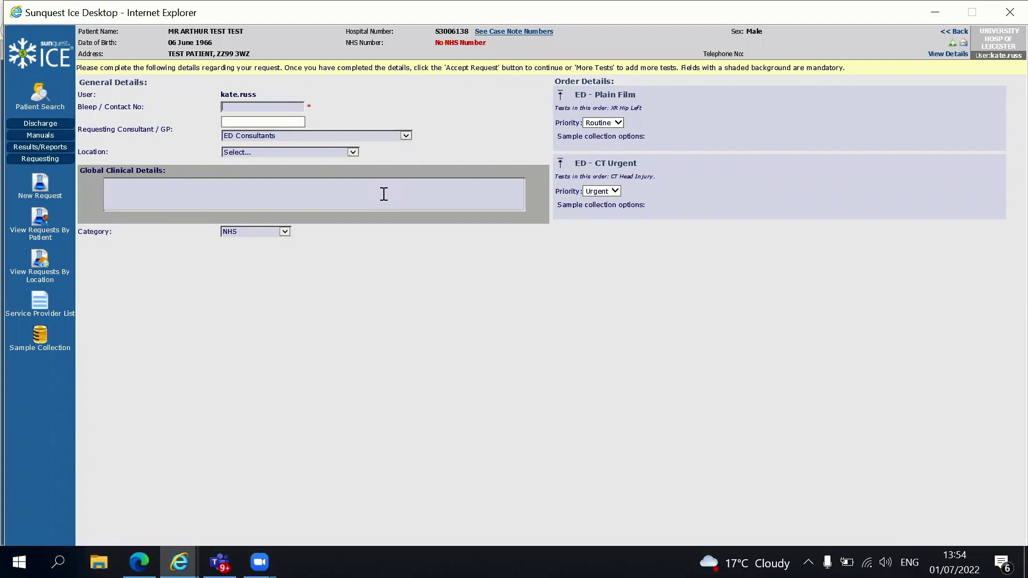
pyautogui.click(135, 205)
pyautogui.rightClick(159, 197)
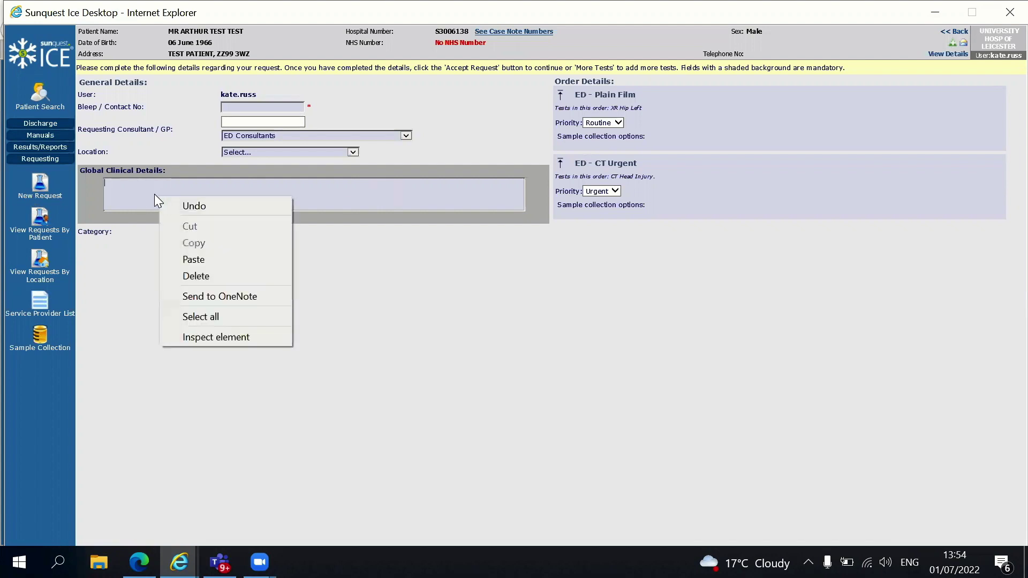
pyautogui.click(147, 188)
pyautogui.write('Fall')
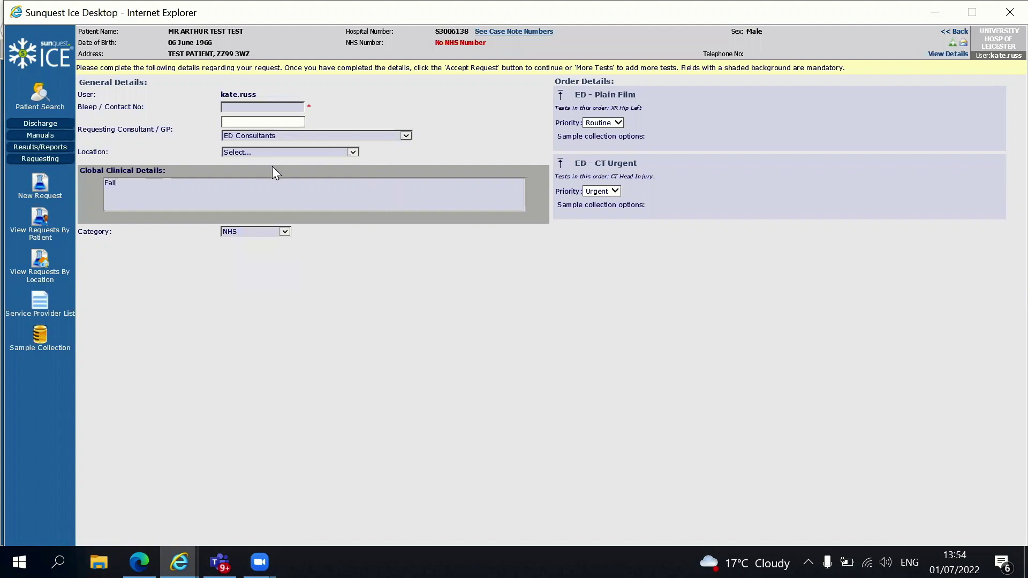
pyautogui.write('. He')
pyautogui.press('BackSpace')
pyautogui.press('BackSpace')
pyautogui.write('shortened and externally t')
pyautogui.write('o')
pyautogui.press('BackSpace')
pyautogui.press('BackSpace')
pyautogui.write('rotated hip.')
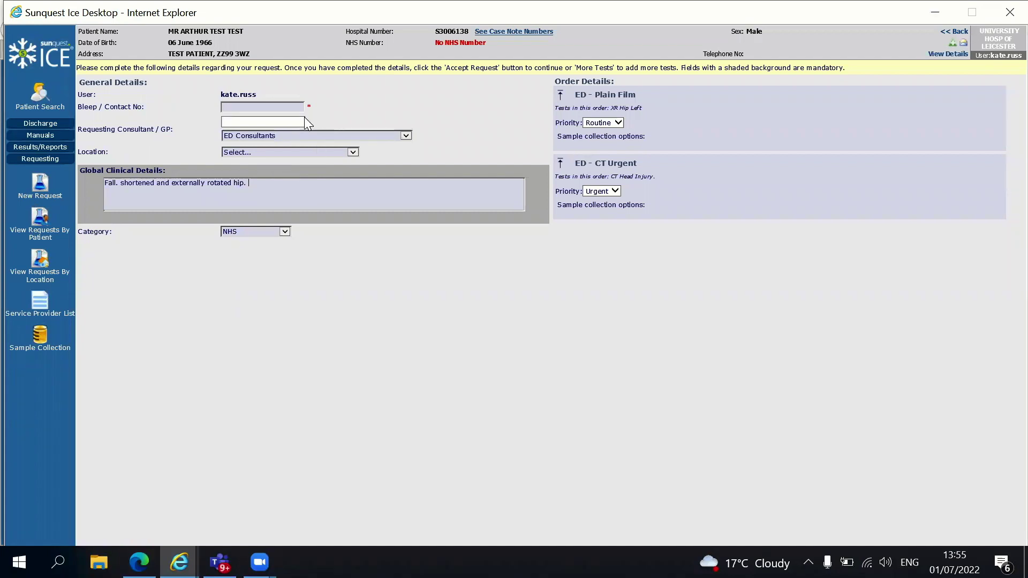
# Set the location to LRI Emergency Dept and add 'No previous metalwork or cancer history. ? NOF #' to clinical details
pyautogui.click(353, 152)
pyautogui.moveTo(358, 173); pyautogui.dragTo(358, 272)
pyautogui.click(292, 283)
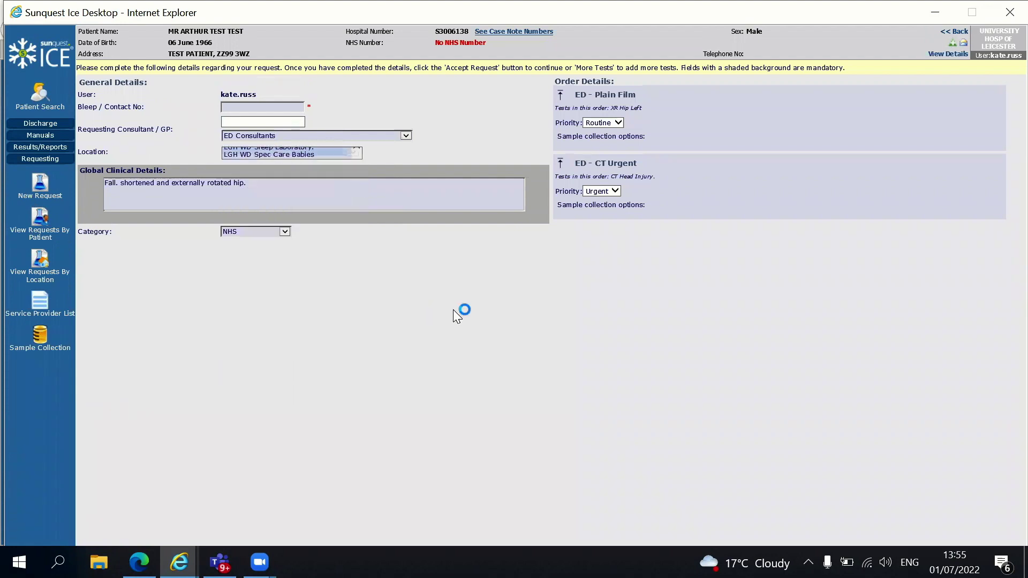
pyautogui.click(287, 183)
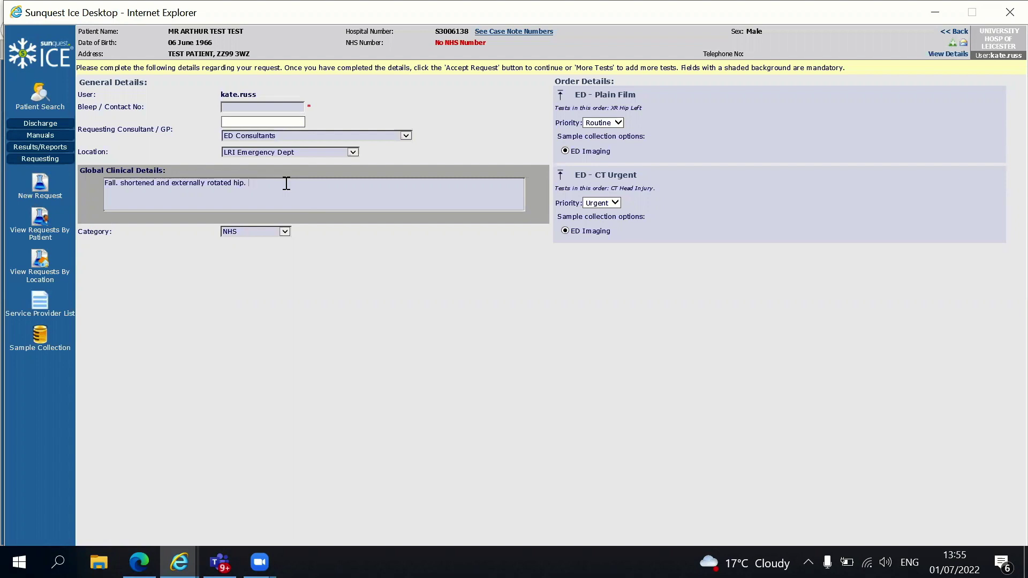
pyautogui.write('No previous metalwork or cancer h')
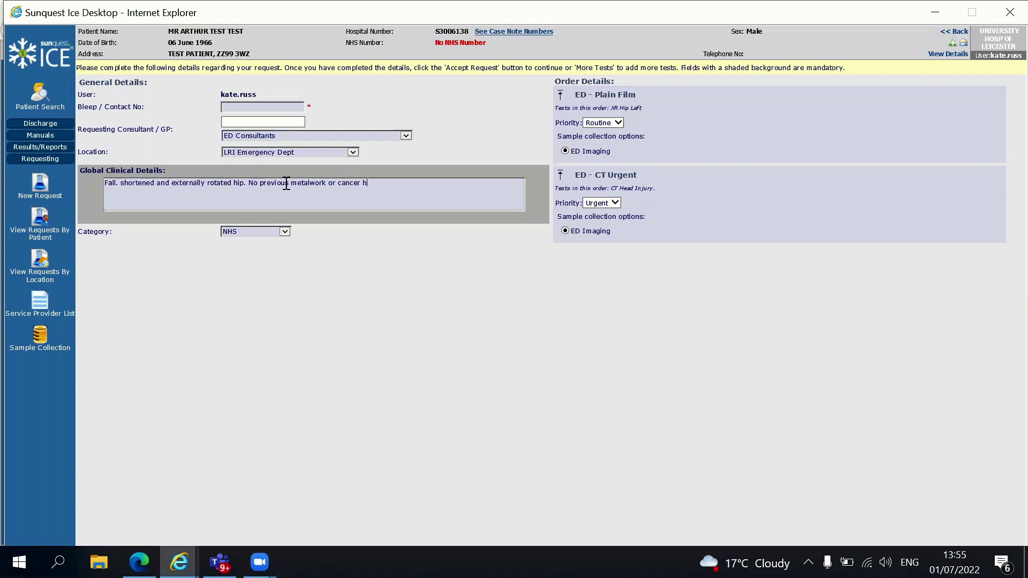
pyautogui.write('istory. ? NOF #')
# Enter the bleep number in the Bleep / Contact No. field
pyautogui.click(257, 108)
pyautogui.write('5645')
pyautogui.scroll(-4, 680, 428)
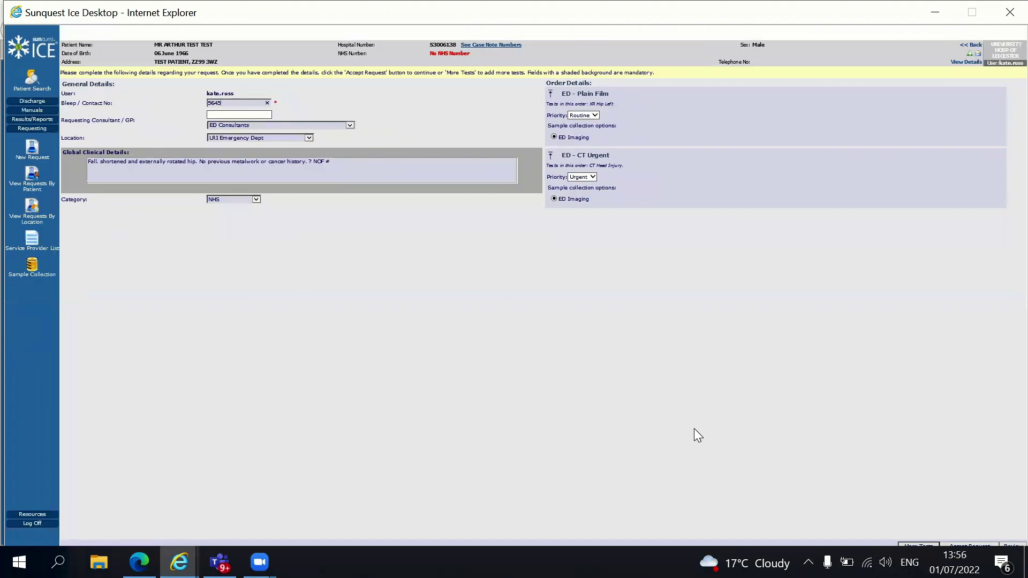
pyautogui.scroll(-1, 691, 428)
# Accept the imaging request without printing, then start a new request
pyautogui.click(985, 530)
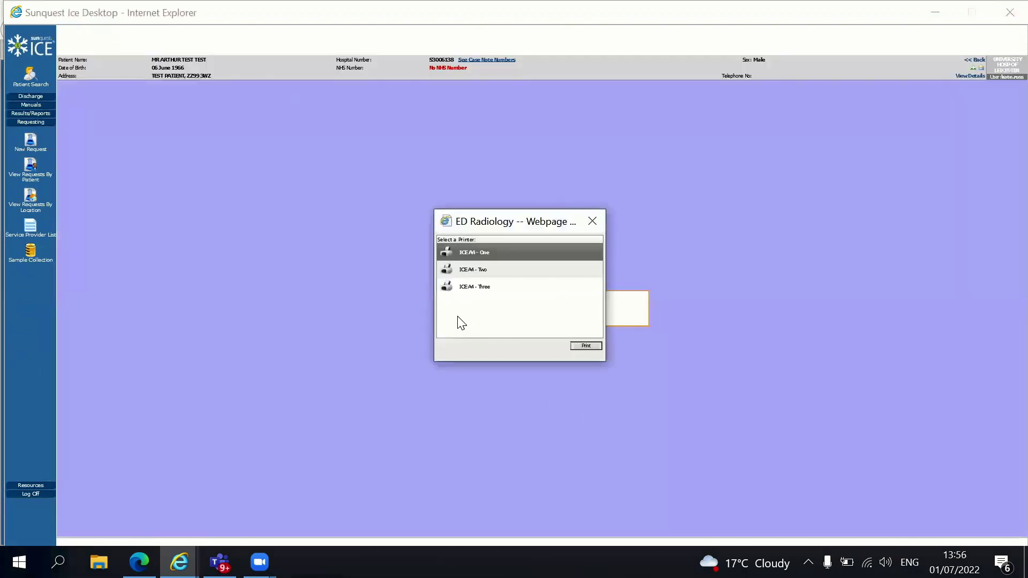
pyautogui.click(593, 222)
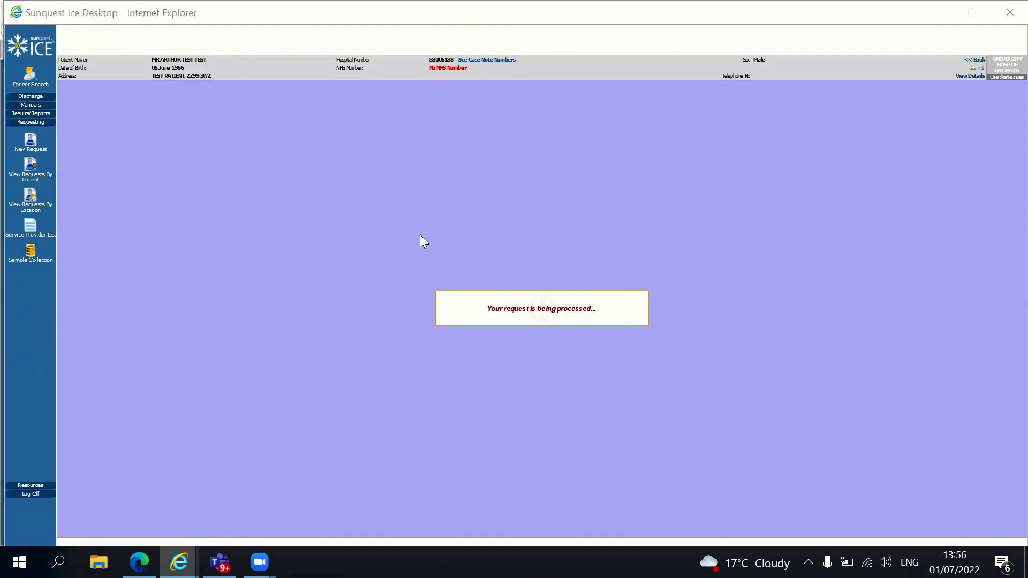
pyautogui.click(374, 32)
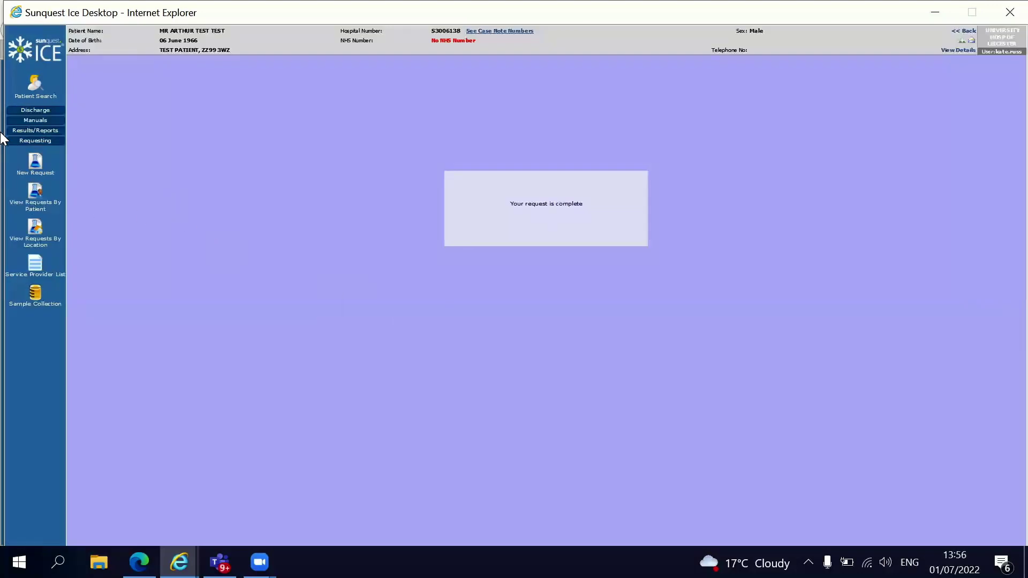
pyautogui.click(37, 162)
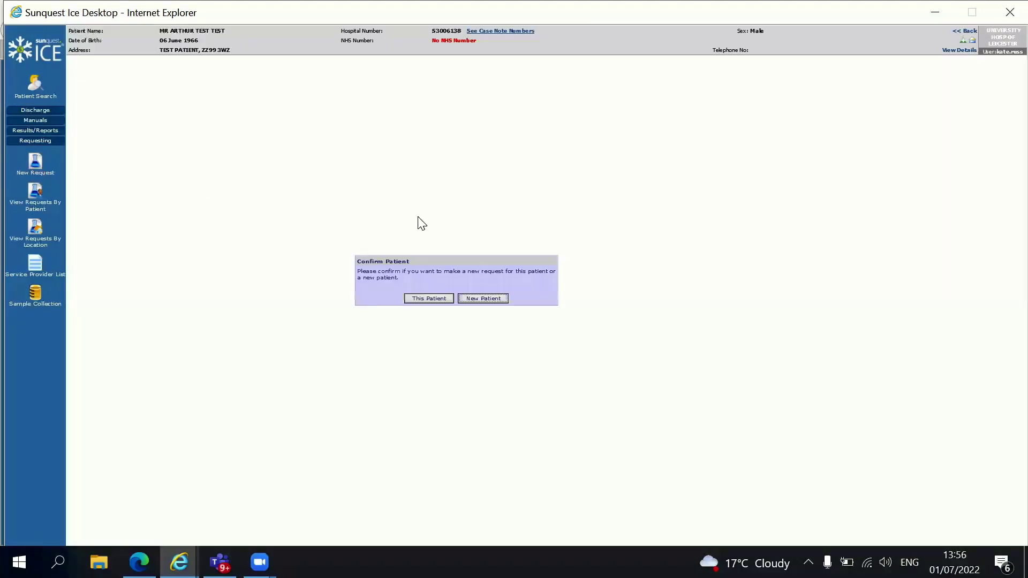
# Confirm the new request is for this patient and show the ED Service Ref referral options
pyautogui.click(428, 299)
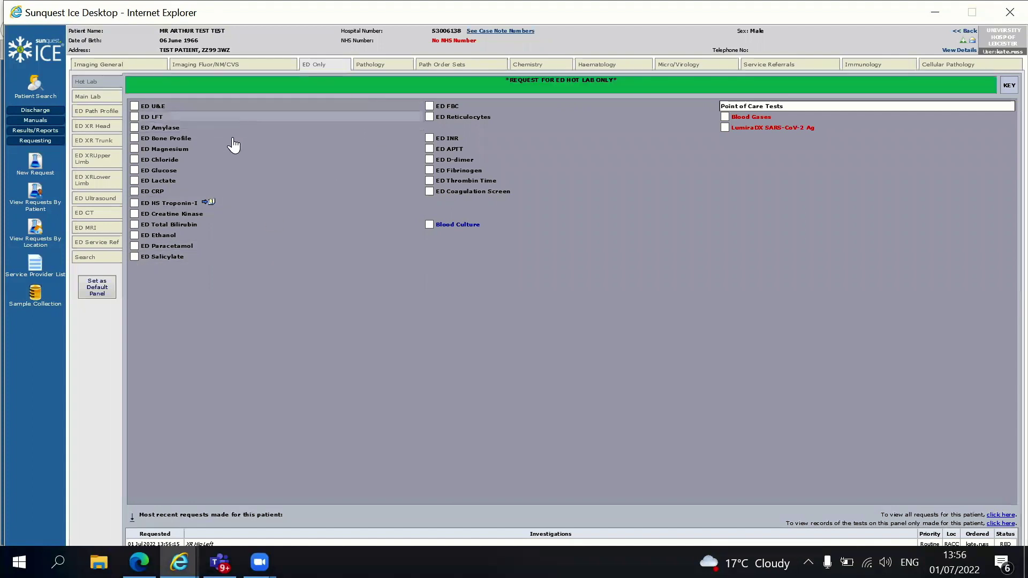
pyautogui.click(111, 243)
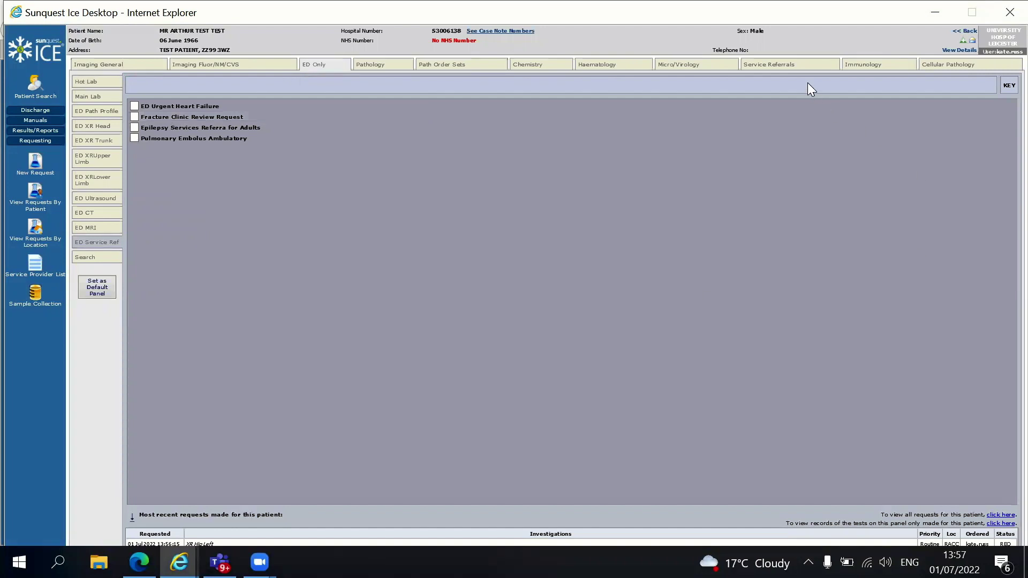
# Switch to Service Referrals to list the LRI Referrals, Anticoagulant through DOAC
pyautogui.click(780, 67)
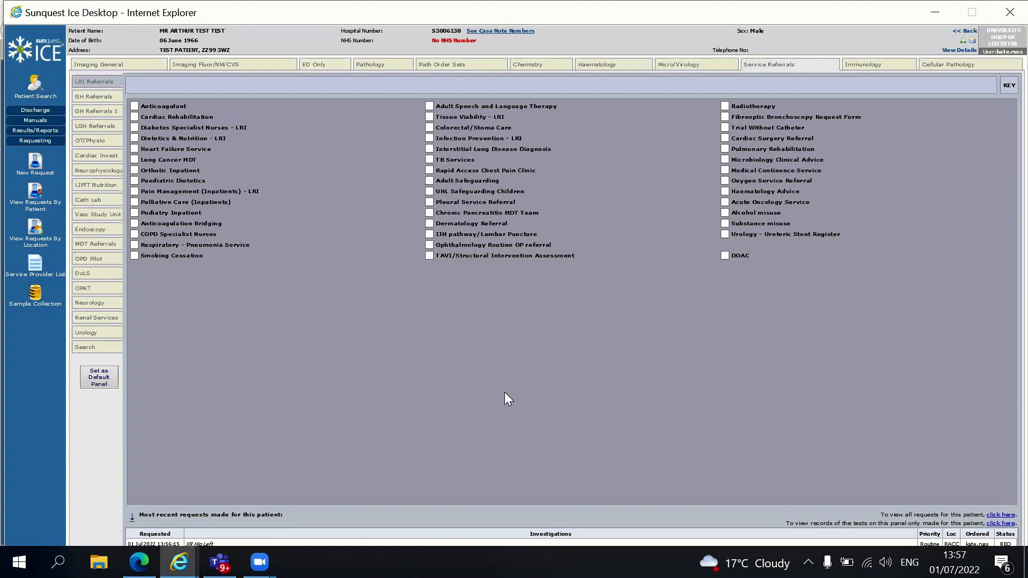
pyautogui.scroll(1, 505, 399)
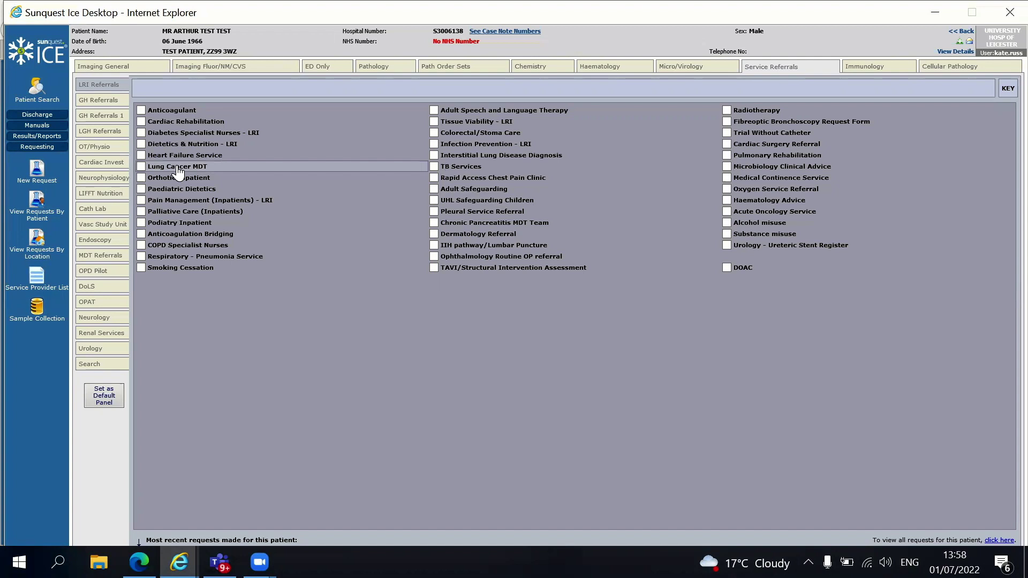
# Show the MDT Referrals list (Breast to Urology Cancer MDTs) and expand Results/Reports
pyautogui.click(101, 256)
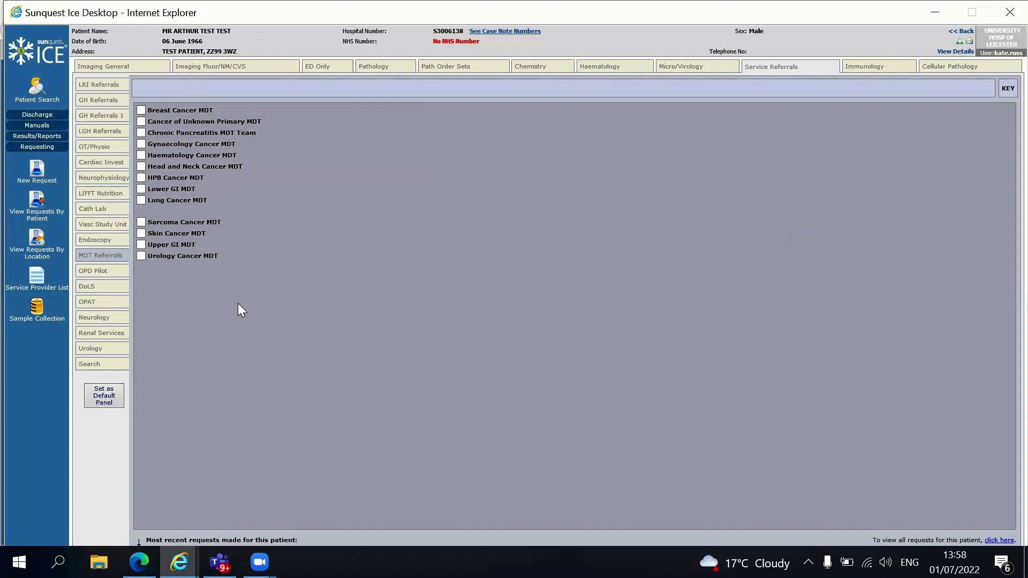
pyautogui.click(35, 138)
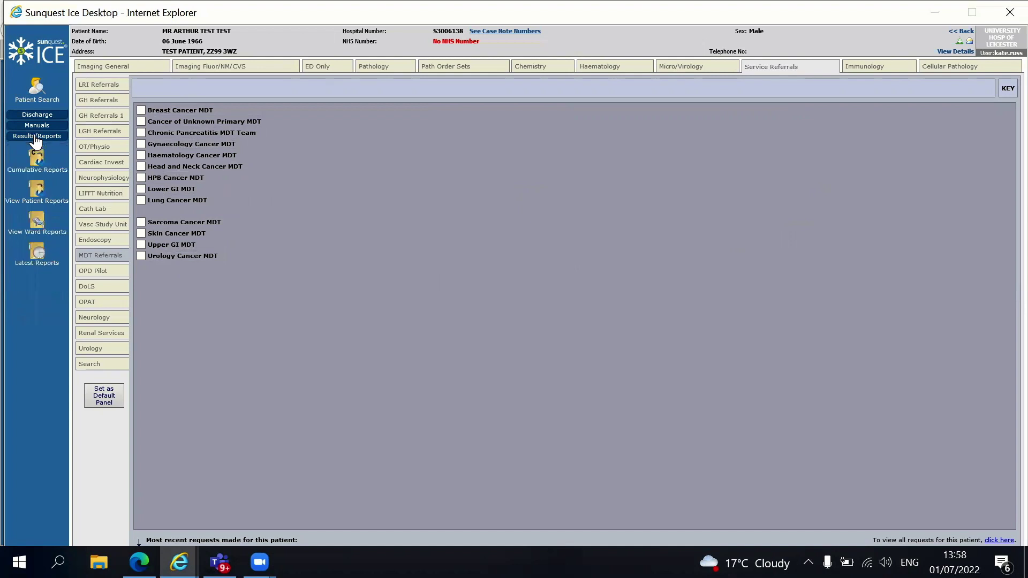
# List the patient's reported pathology results and expand the Discharge options
pyautogui.click(36, 193)
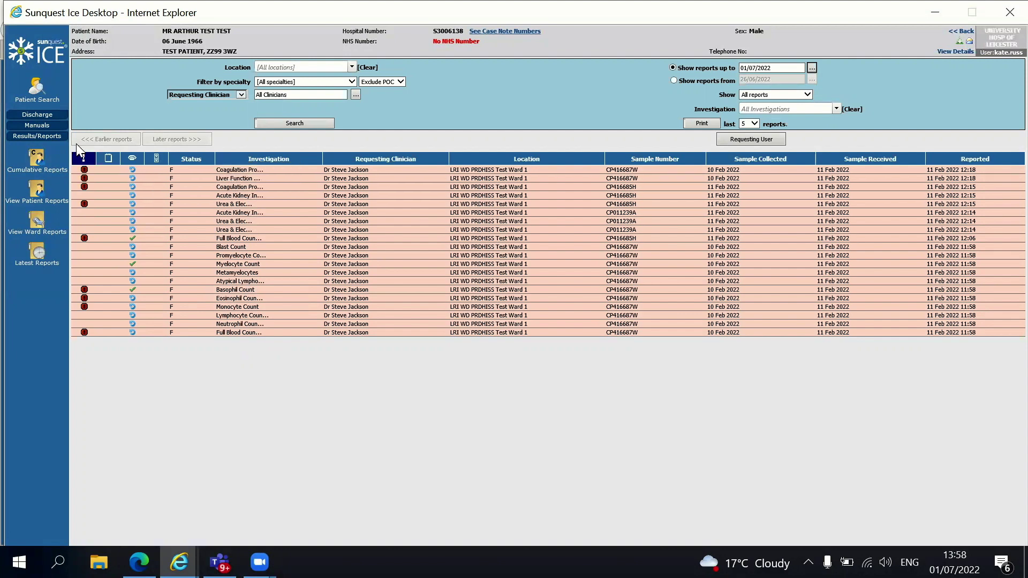
pyautogui.click(34, 118)
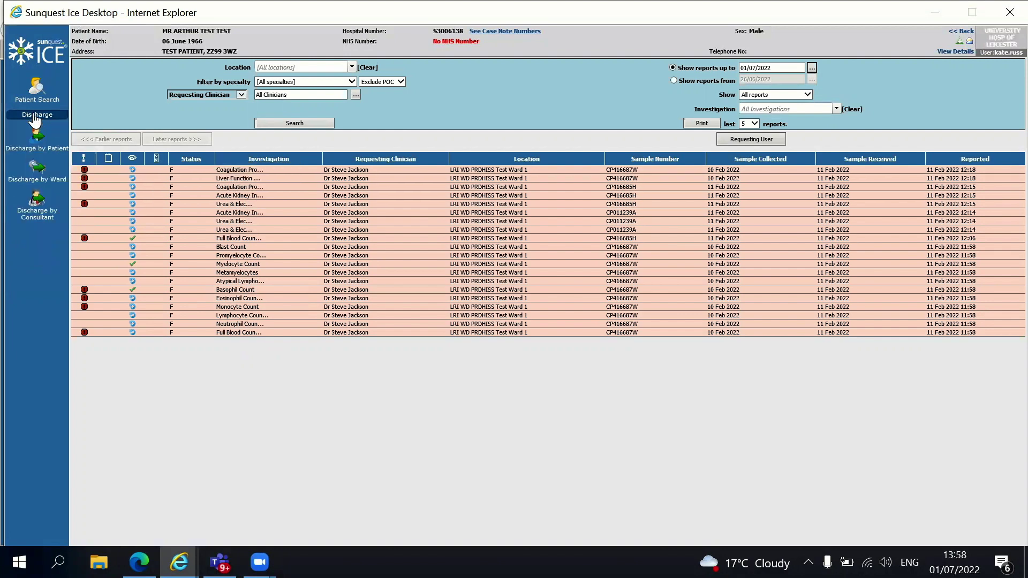
# Open the patient's episode history via Discharge by Patient and select the 31 Mar 2022 episode
pyautogui.click(35, 138)
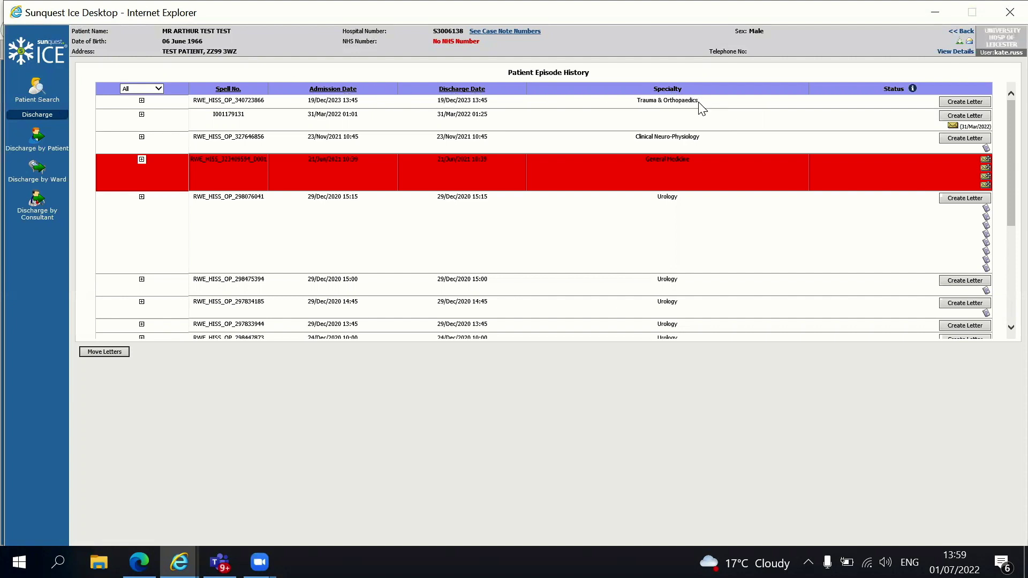
pyautogui.click(216, 113)
# Start a Trauma & Orthopaedics discharge letter and browse the letter types without choosing one
pyautogui.click(971, 101)
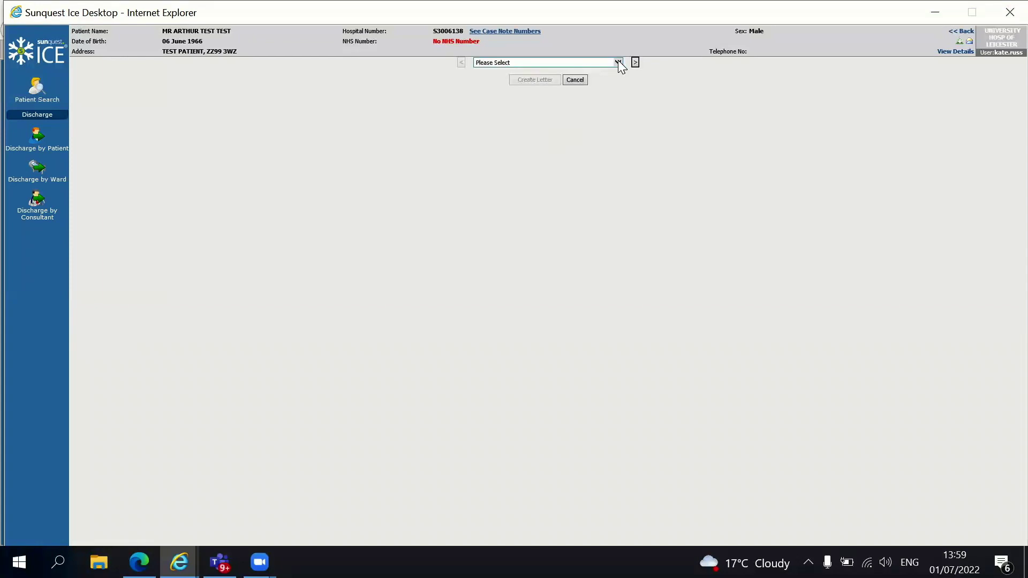
pyautogui.click(618, 63)
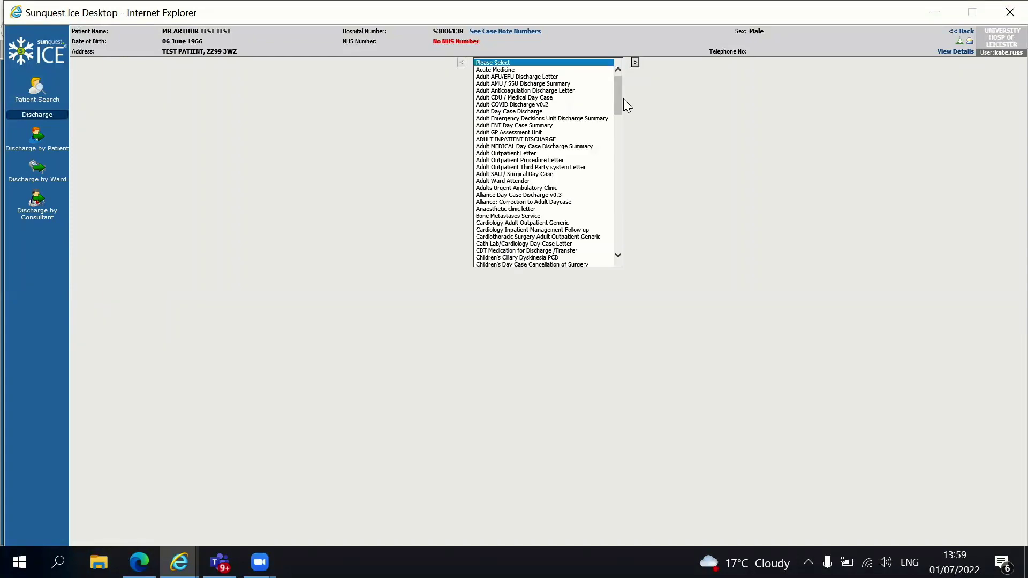
pyautogui.moveTo(616, 92); pyautogui.dragTo(690, 129)
pyautogui.click(690, 129)
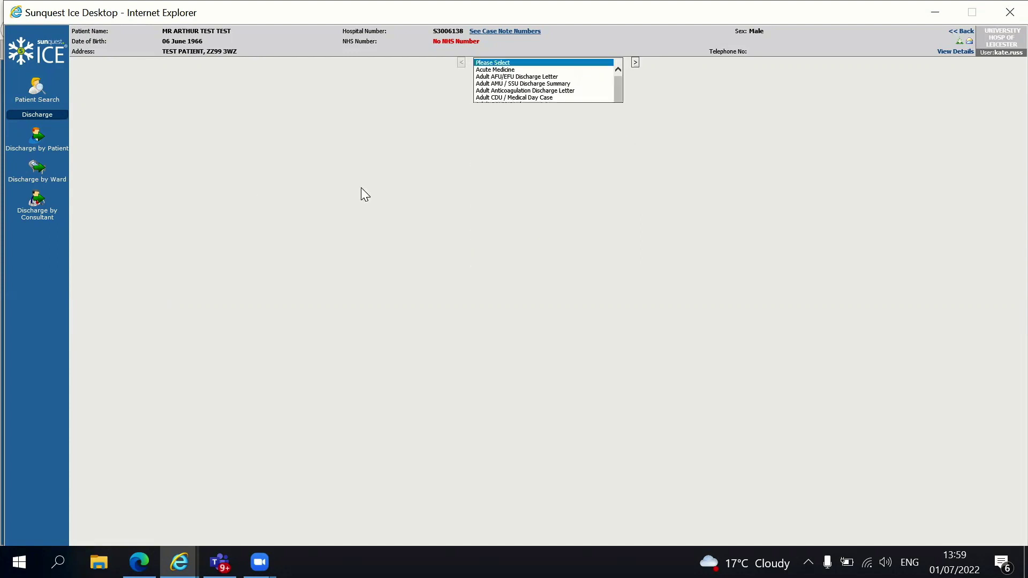